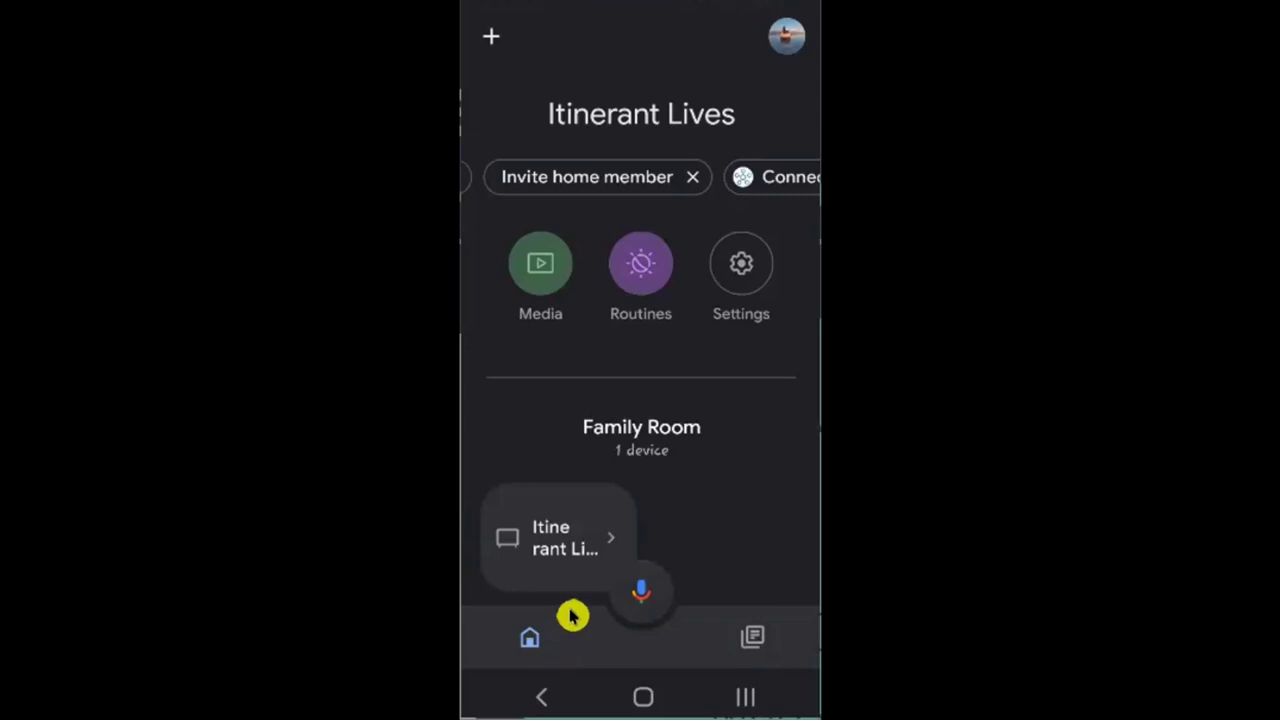
View the Itinerant Lives TV's device page from the Family Room.
left_click(570, 612)
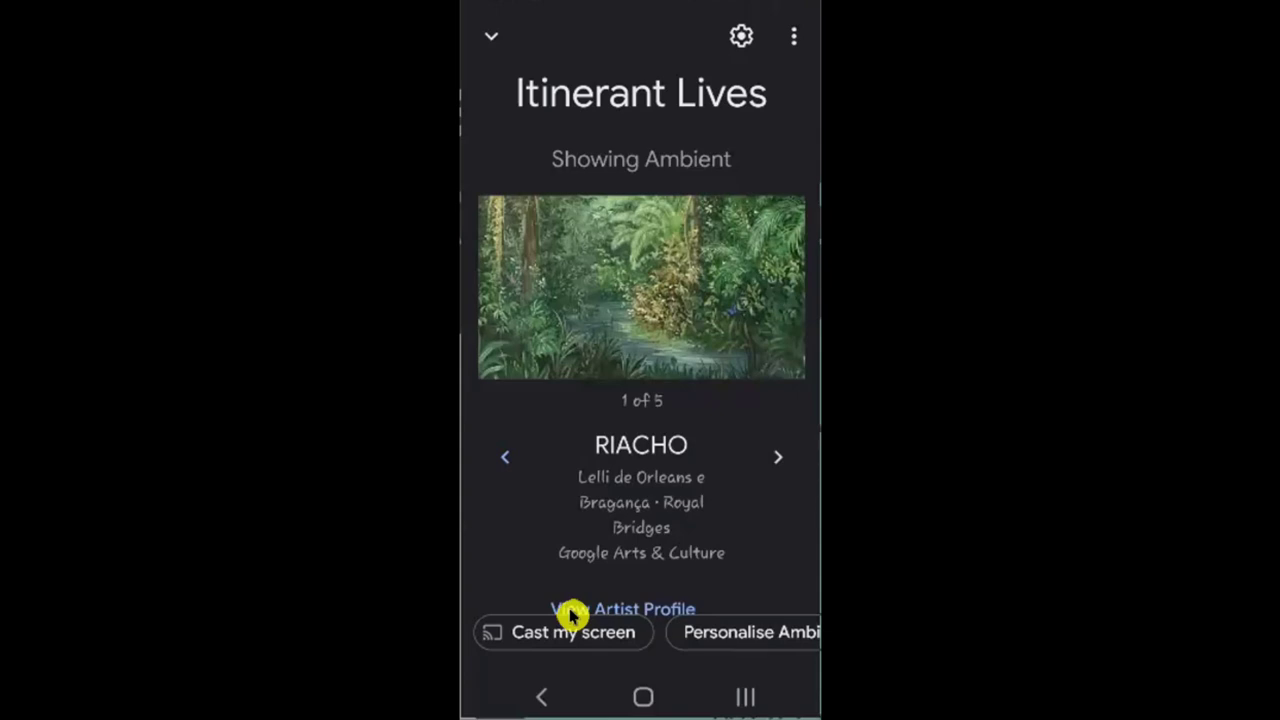
key("Escape")
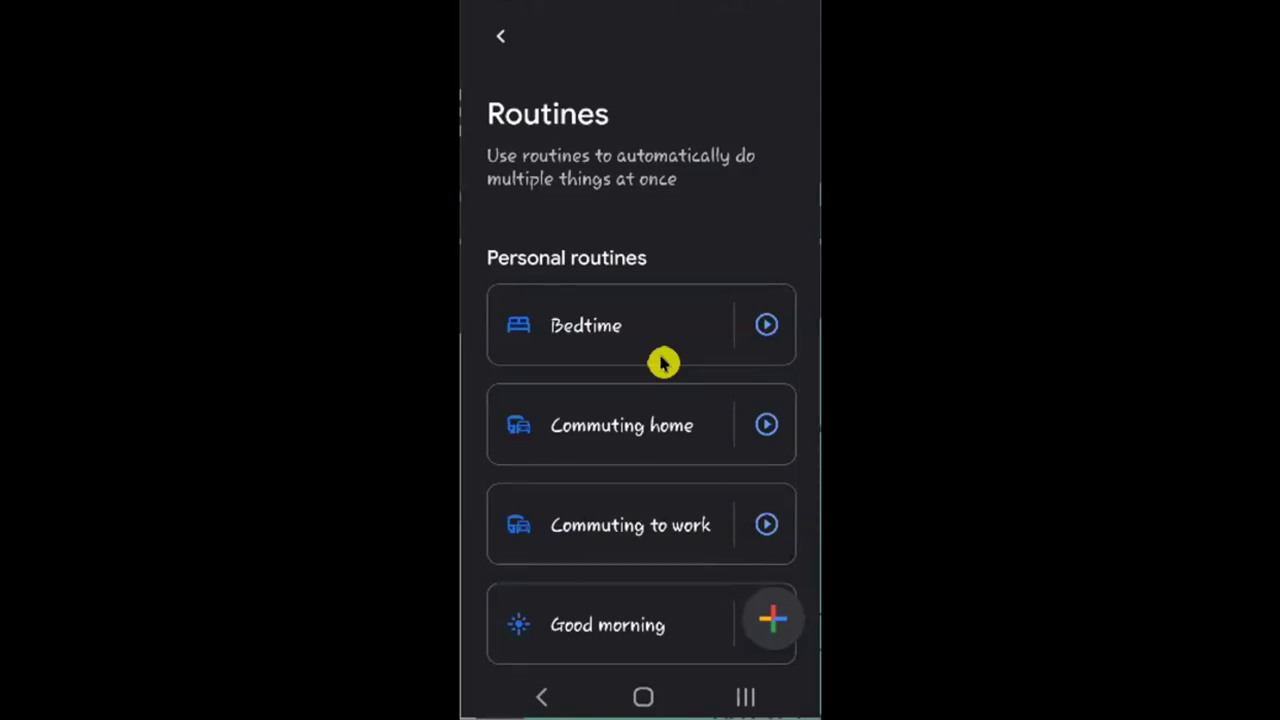
Look through the personal routines and run the Good morning routine.
scroll(662, 363, "down", 2)
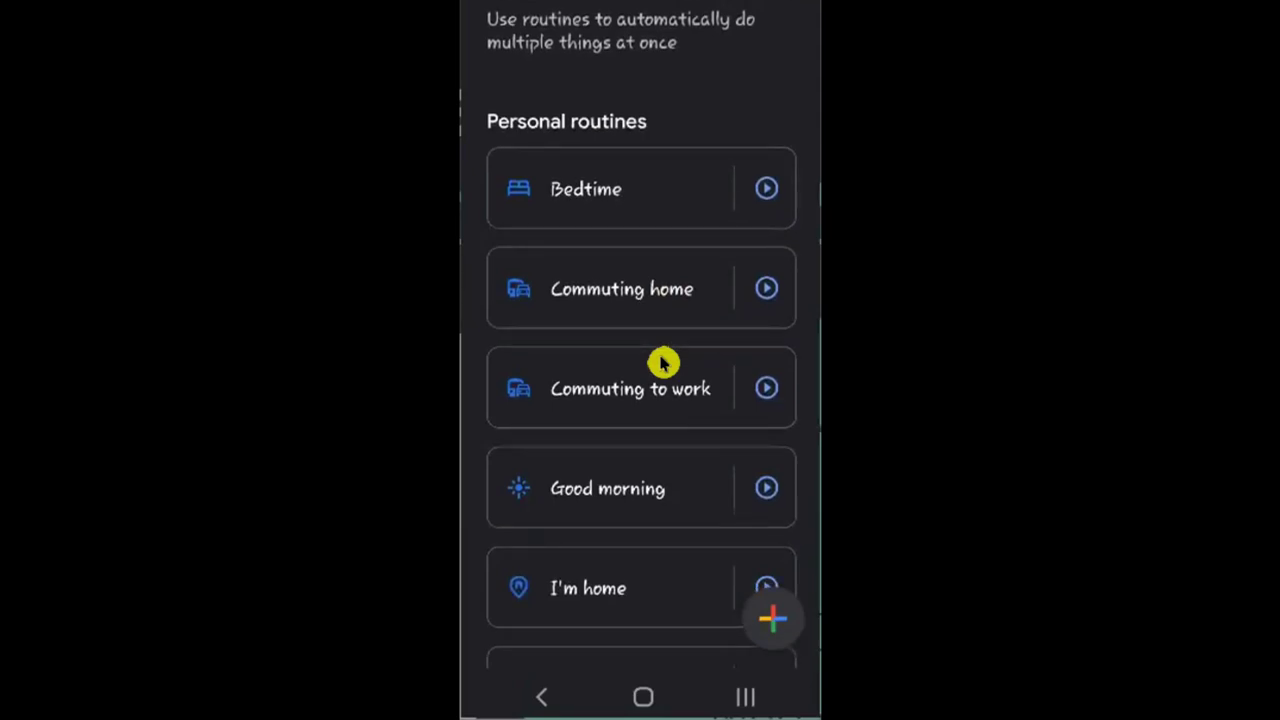
scroll(662, 363, "down", 3)
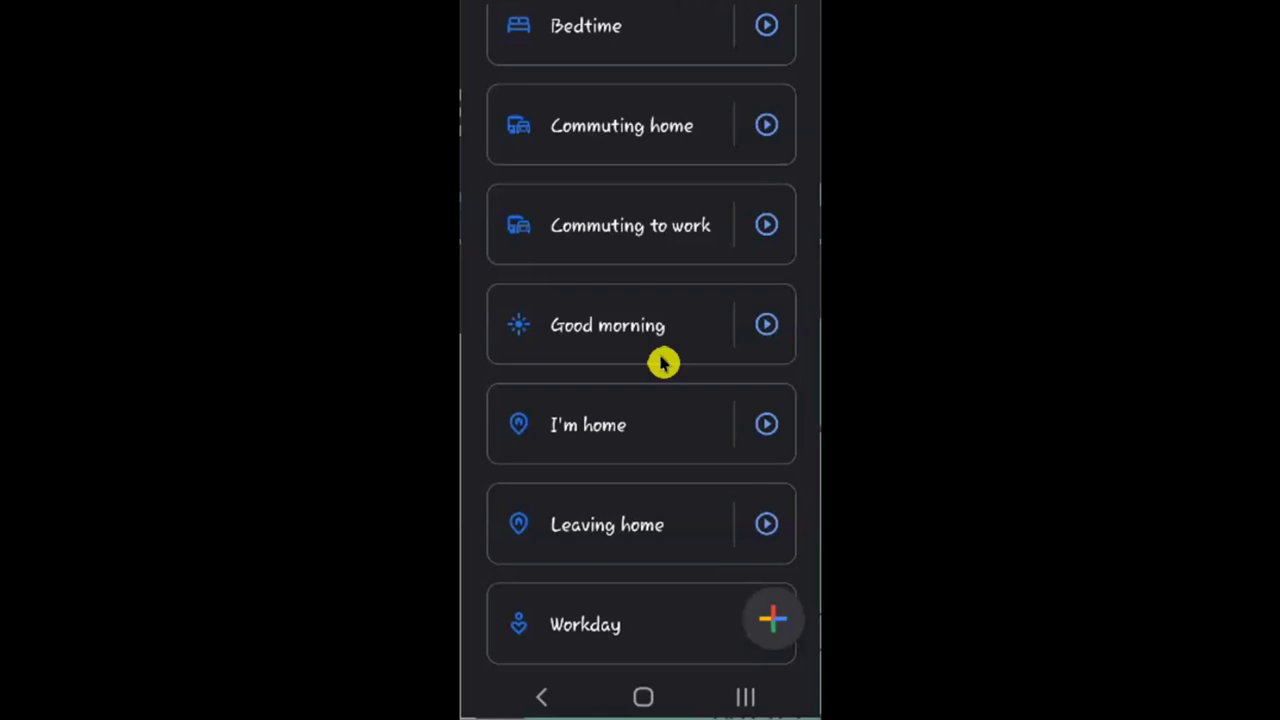
scroll(662, 363, "down", 3)
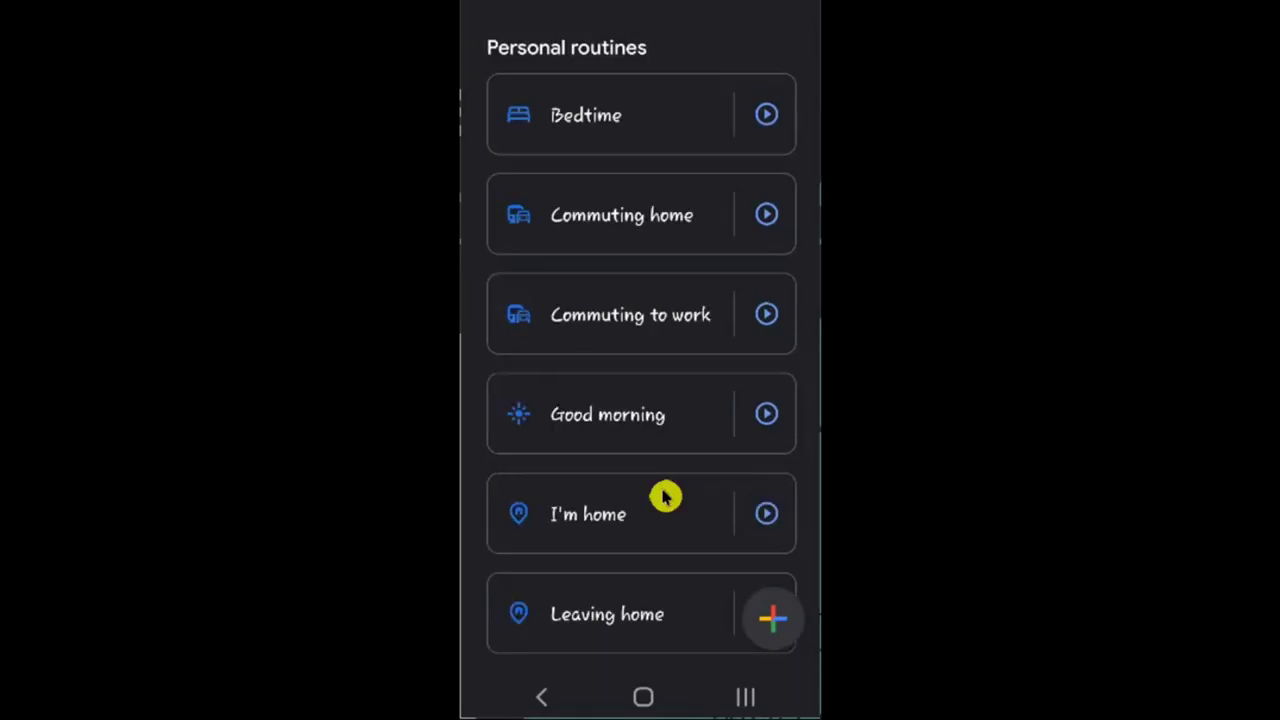
left_click(729, 438)
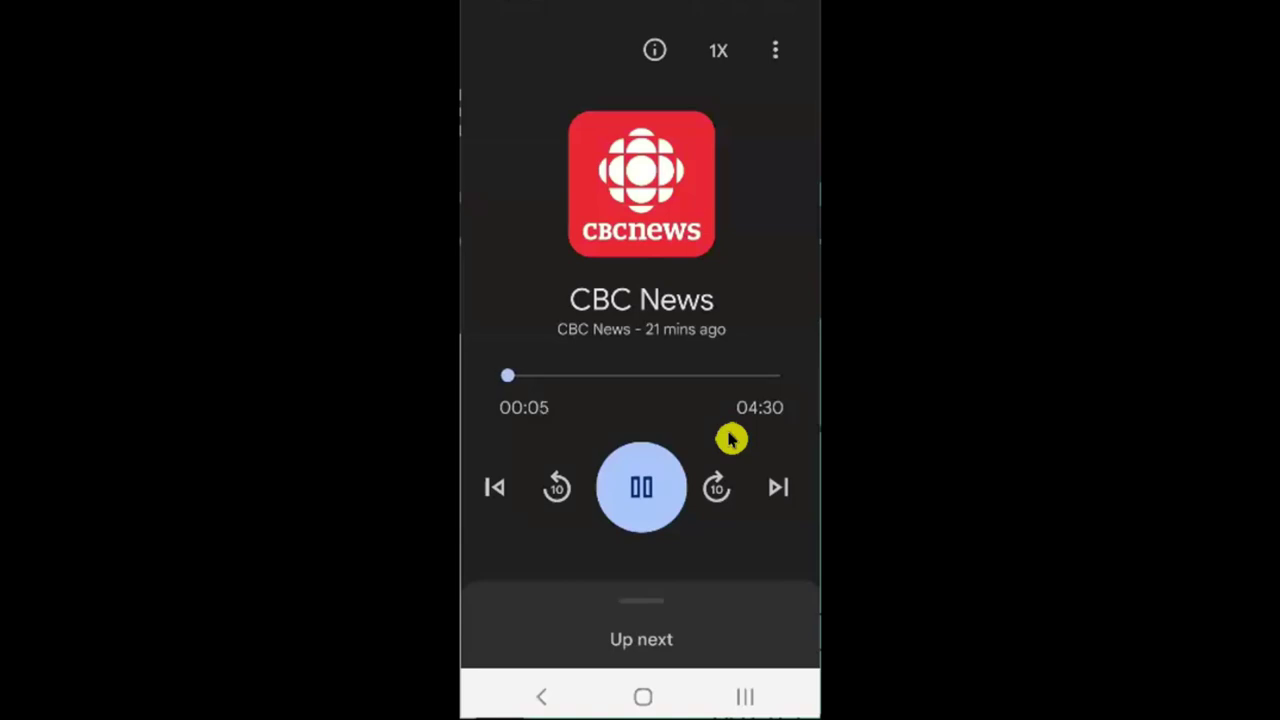
Pause the CBC News playback and return through the Assistant results and routines list to the home overview.
key("space")
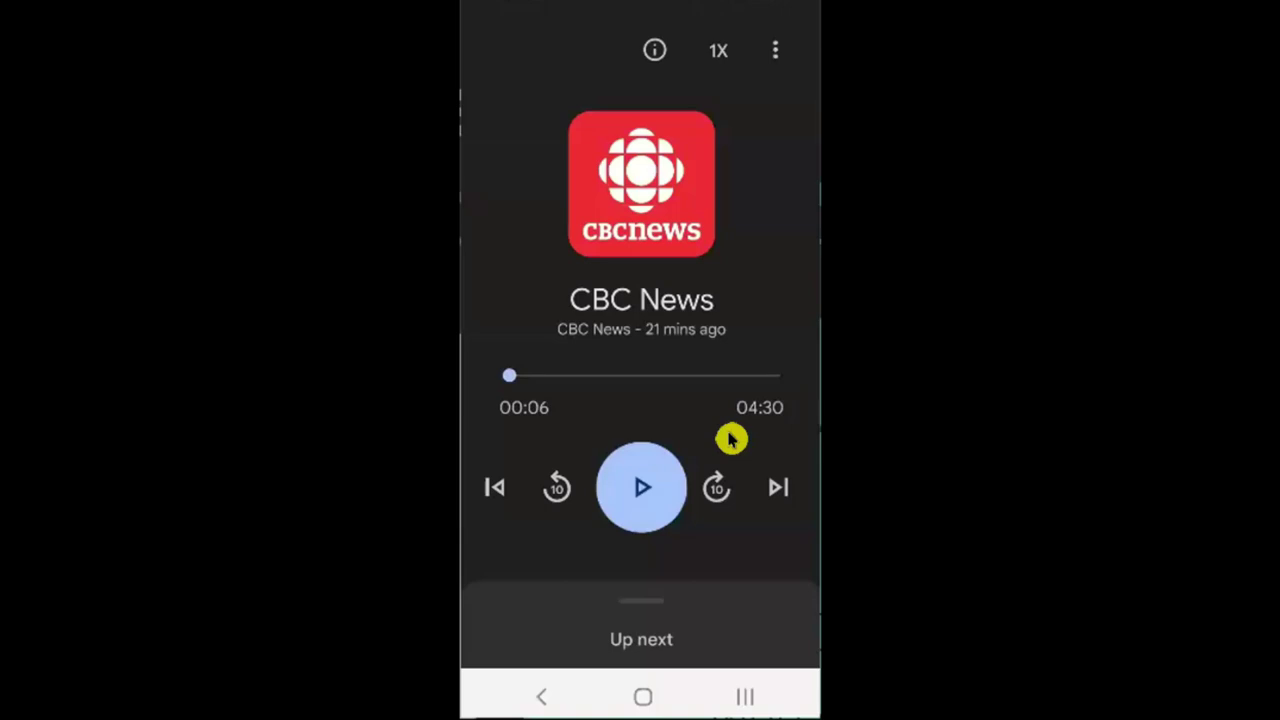
left_click(570, 683)
left_click(570, 685)
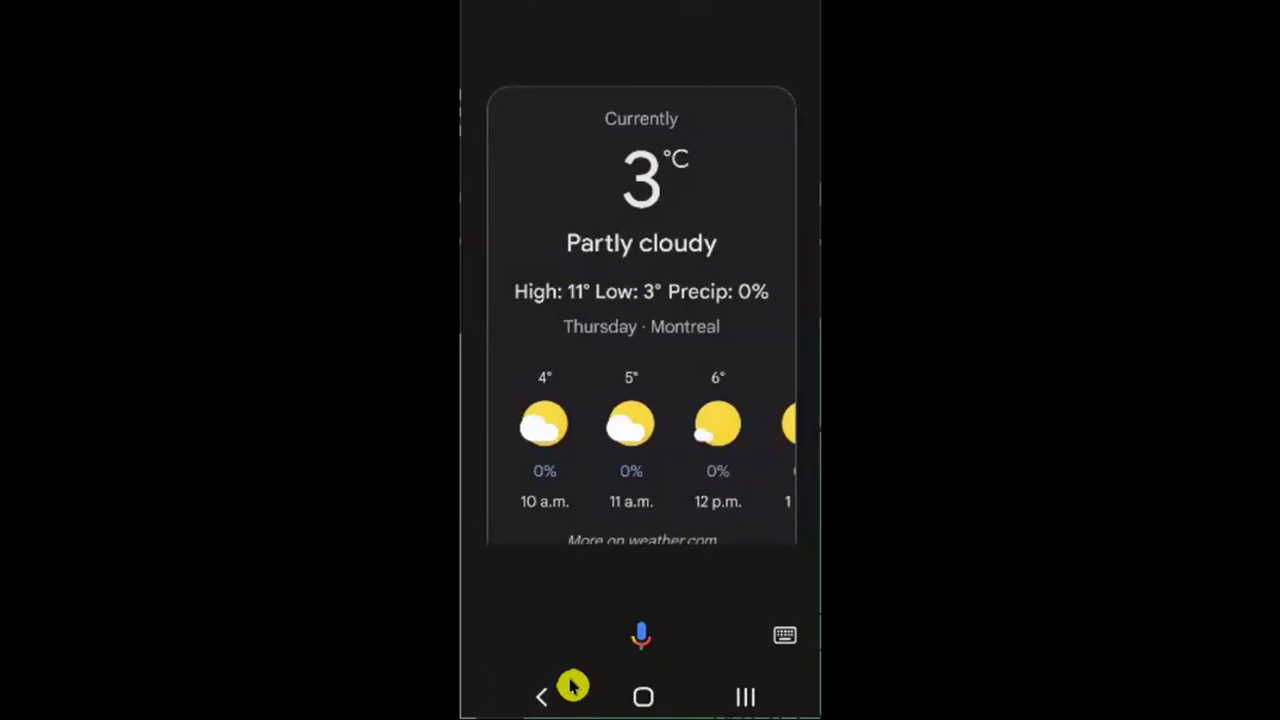
left_click(570, 685)
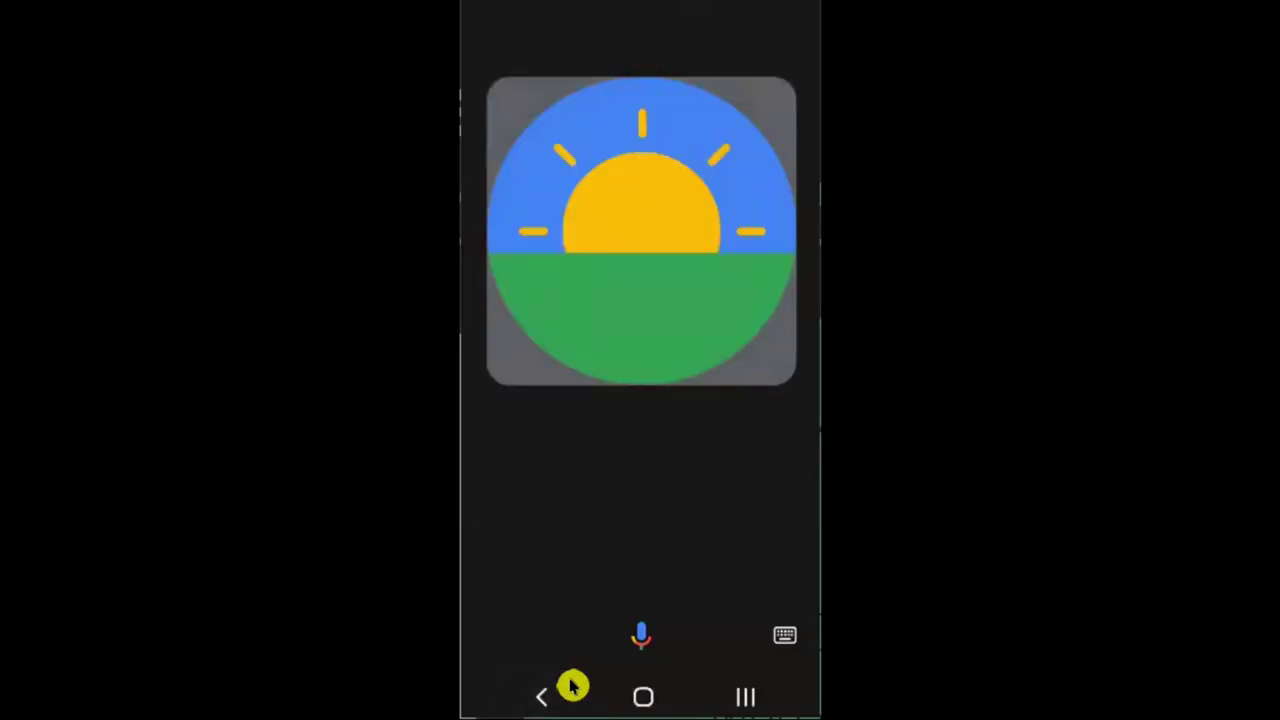
left_click(570, 685)
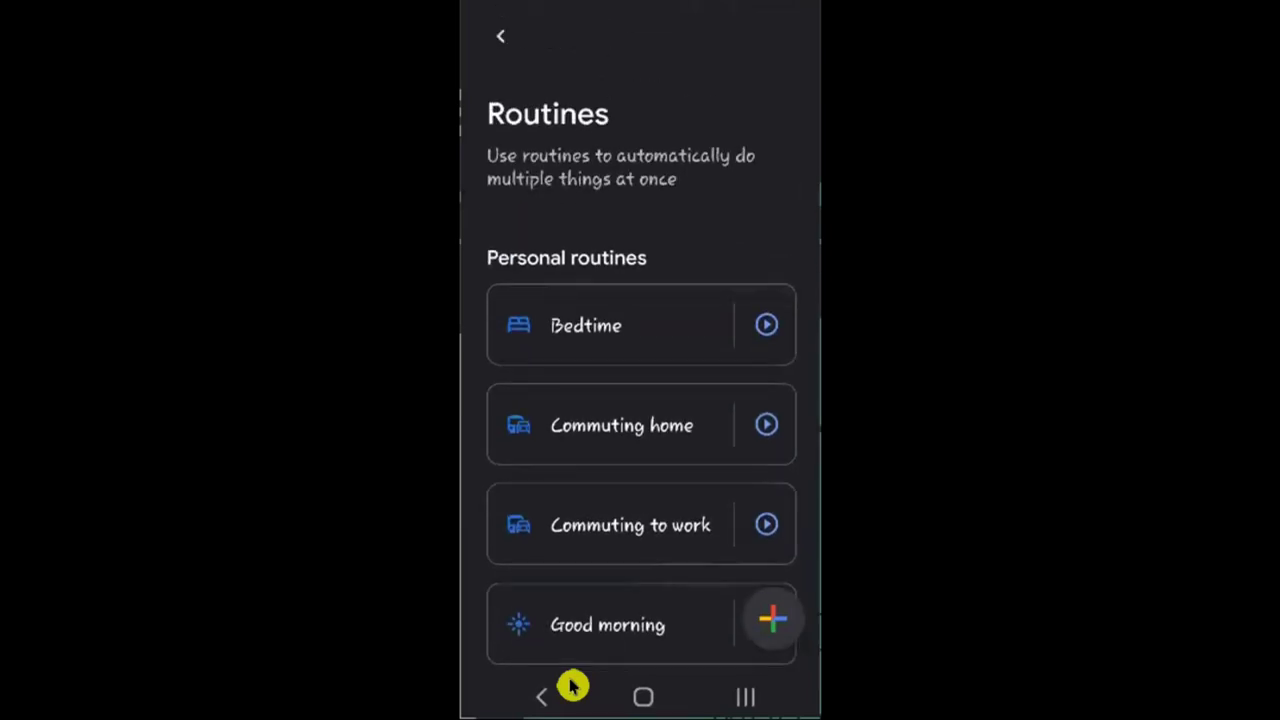
left_click(570, 685)
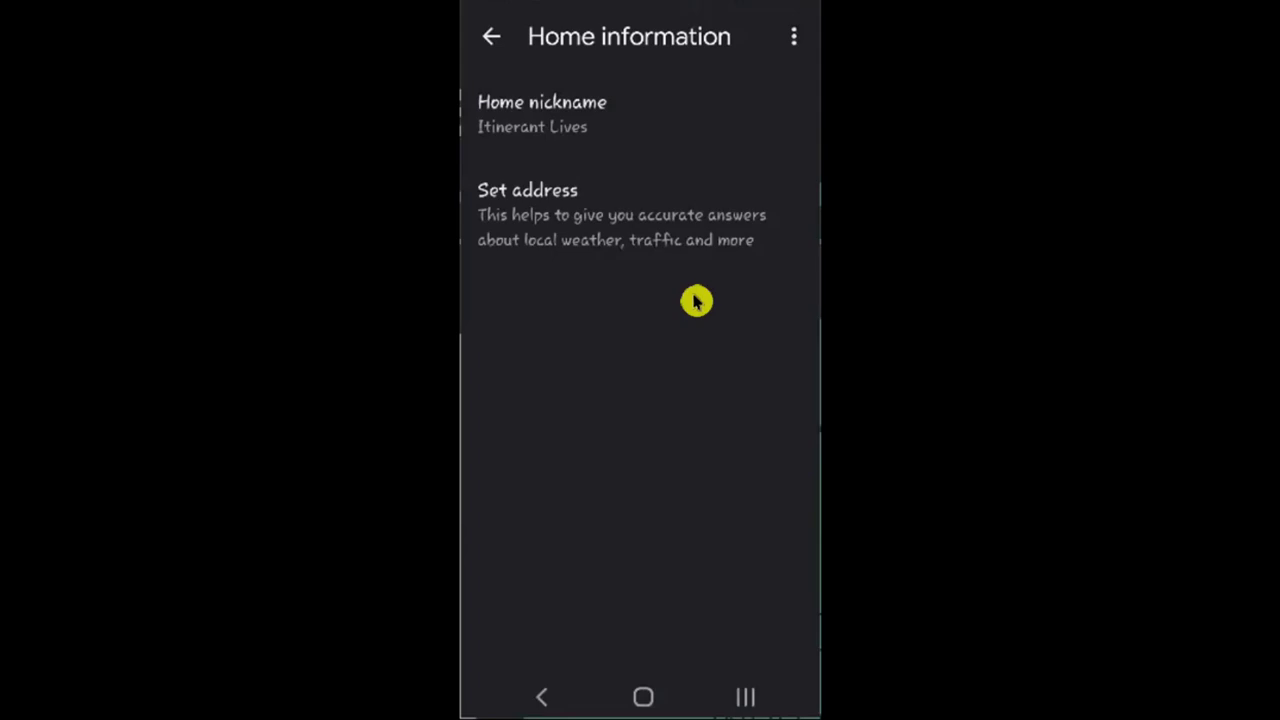
Review the home information in the home settings and the Family Room's settings under Rooms and groups.
key("Escape")
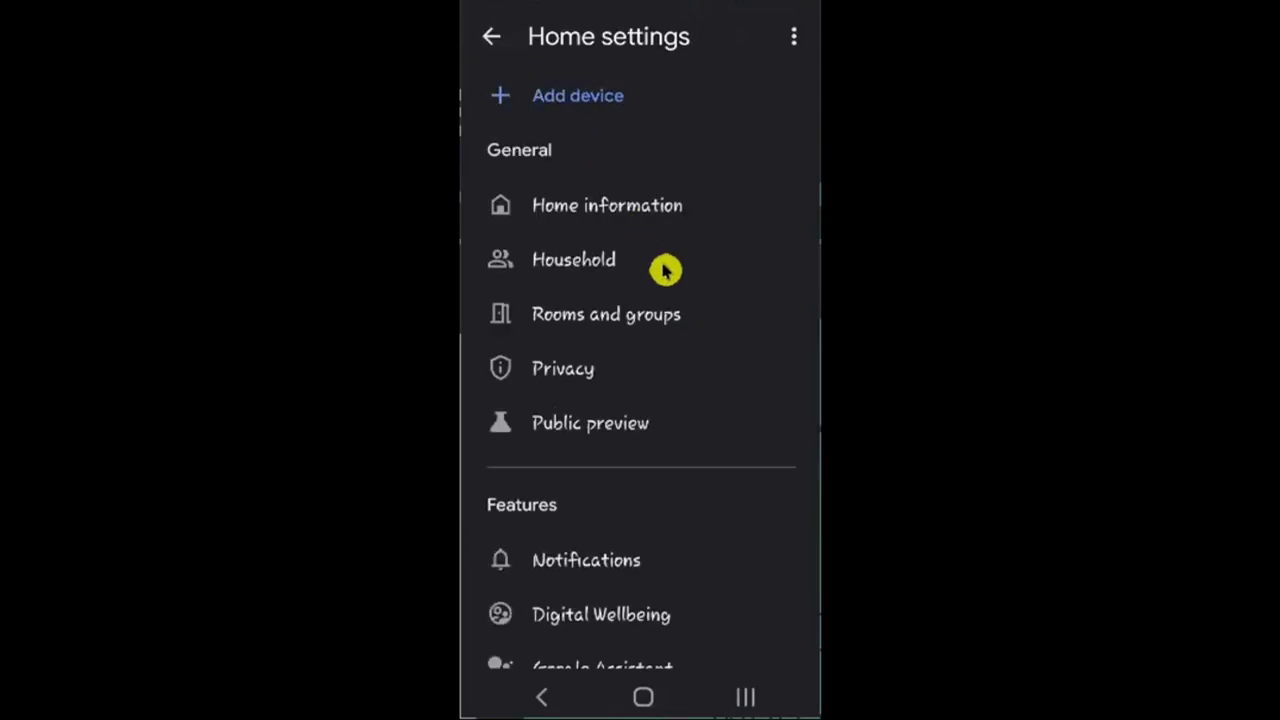
left_click(680, 335)
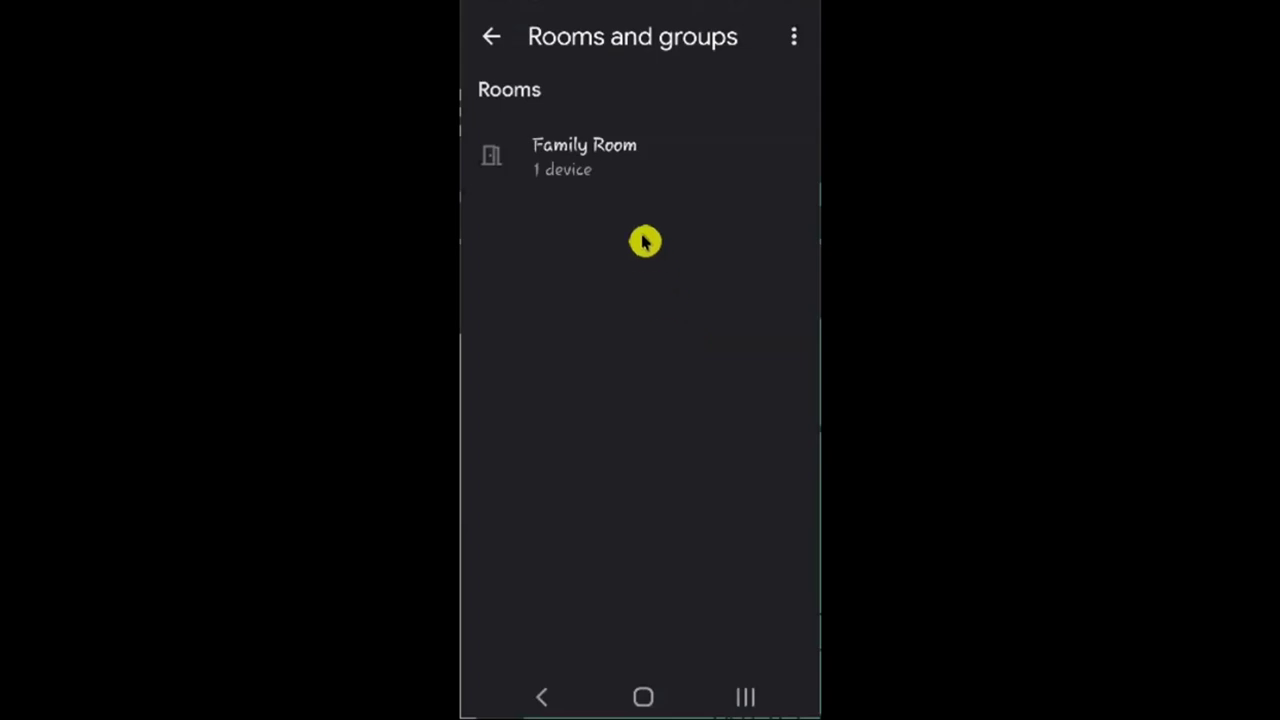
left_click(644, 195)
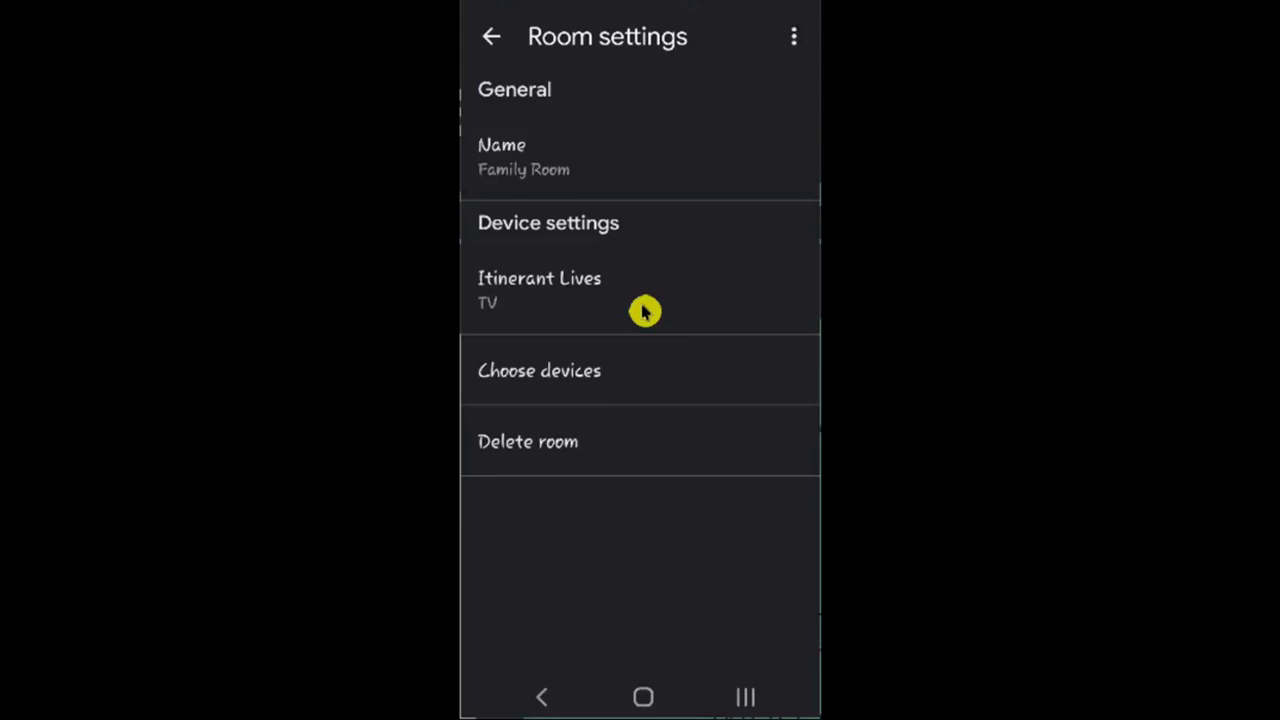
left_click(497, 42)
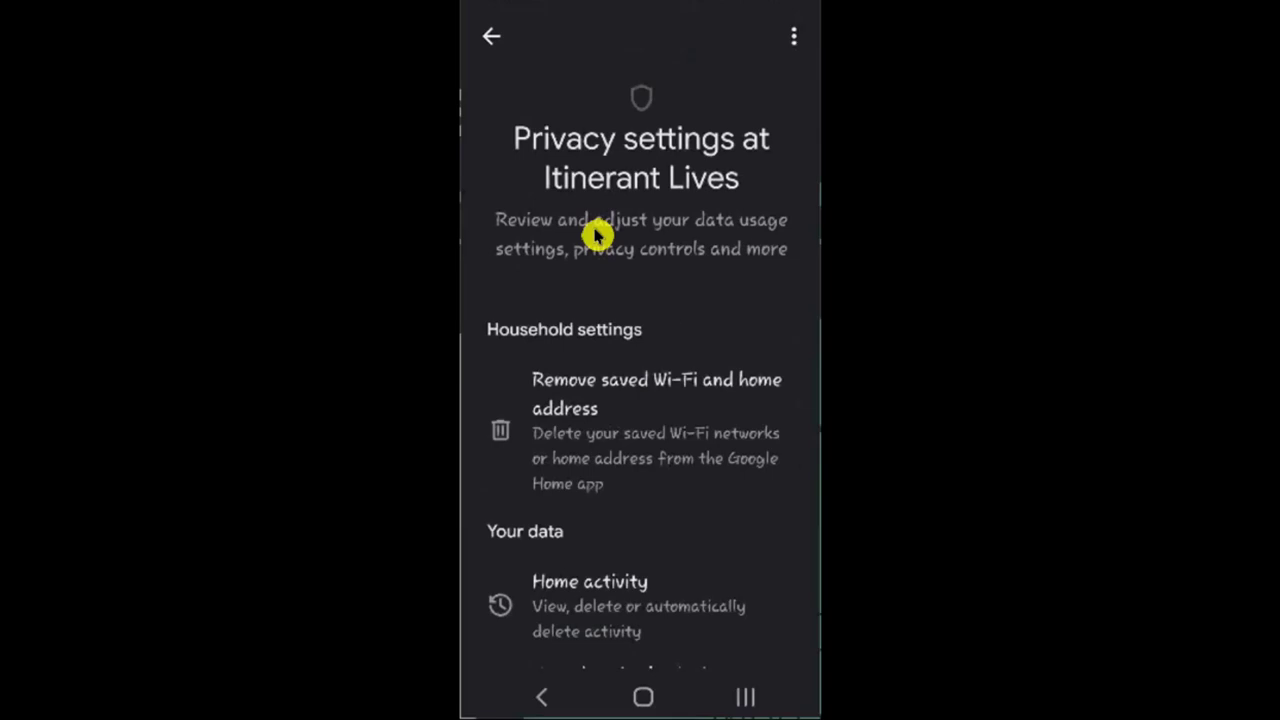
Review the home's privacy settings for household, personal data and further information, and return to the home overview.
scroll(596, 234, "down", 3)
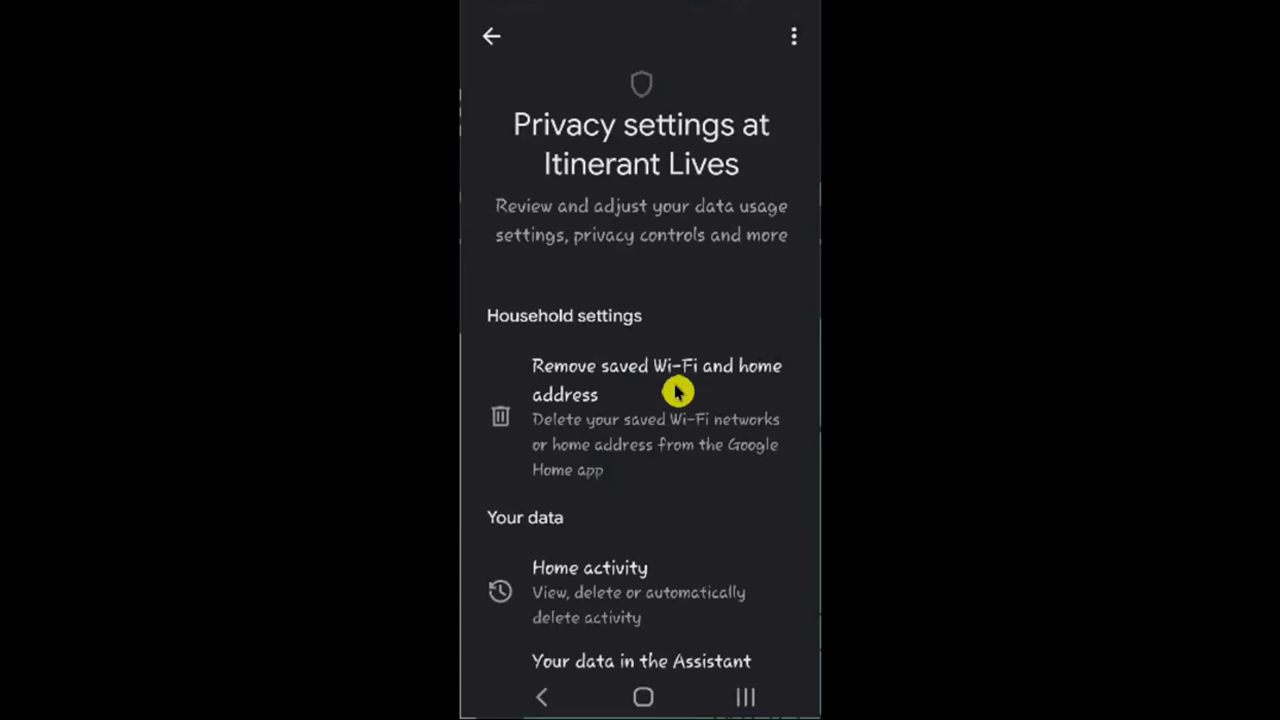
scroll(676, 392, "down", 3)
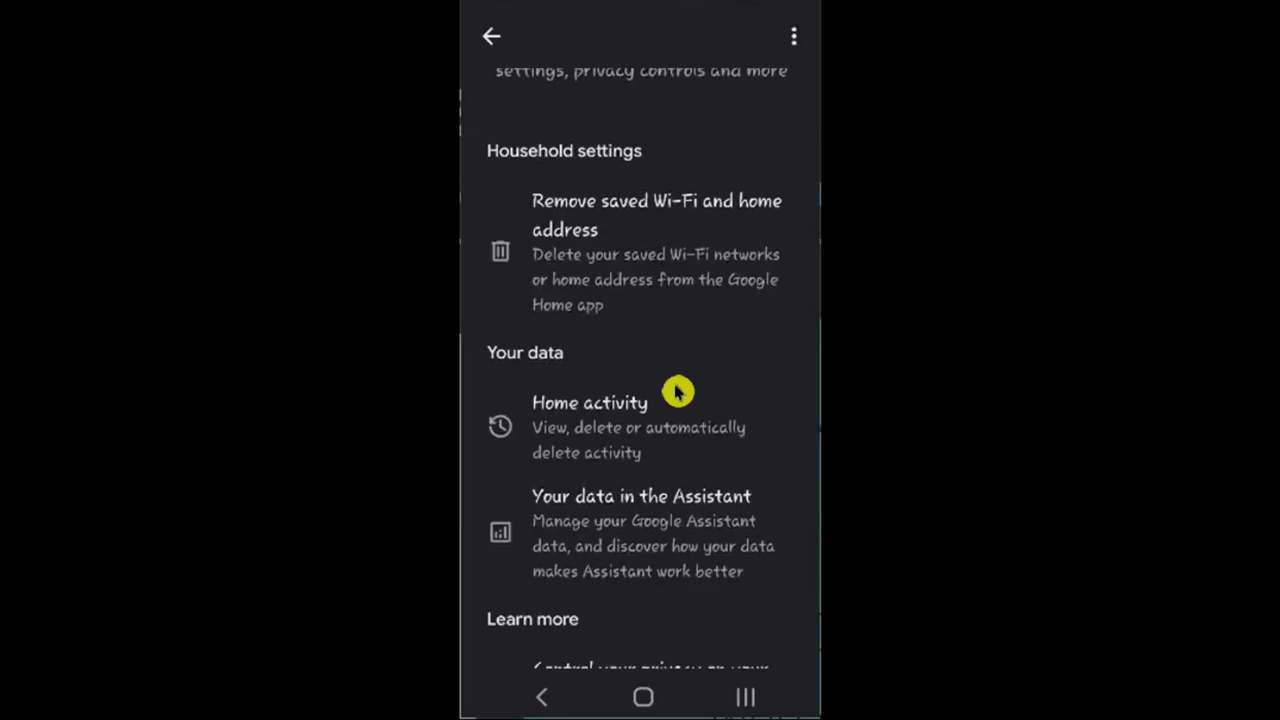
scroll(676, 392, "down", 3)
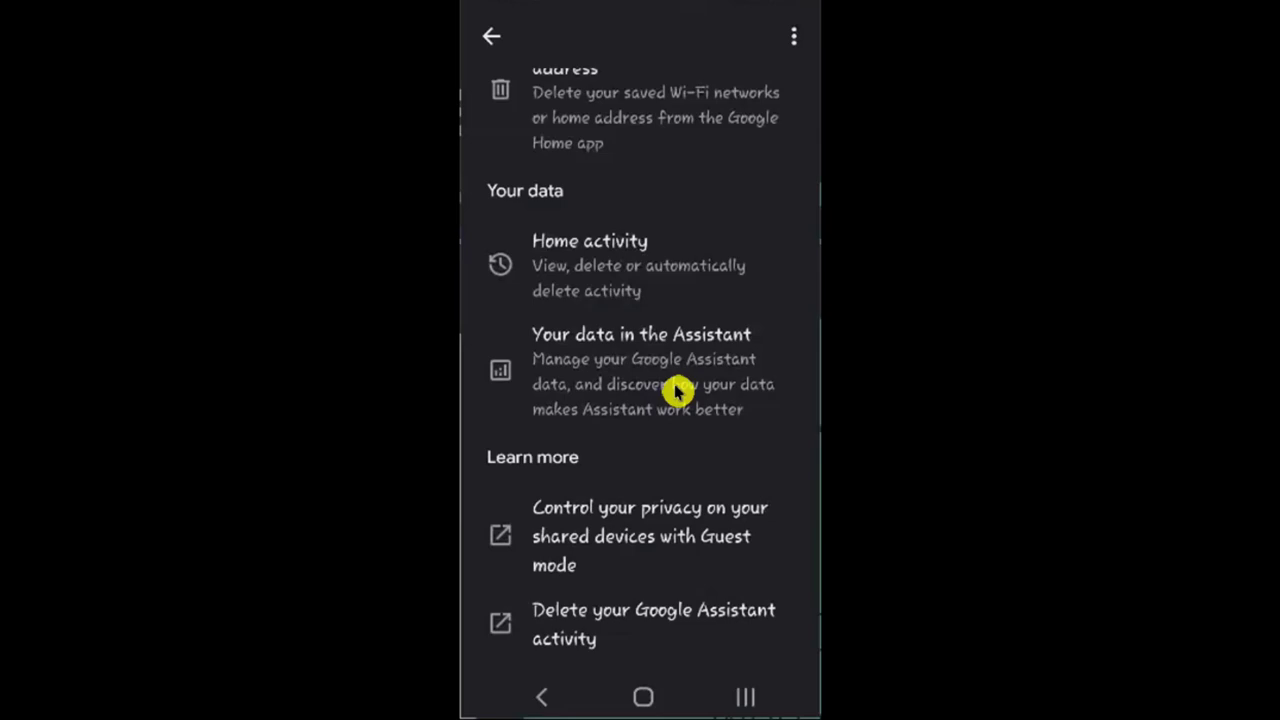
scroll(676, 392, "down", 3)
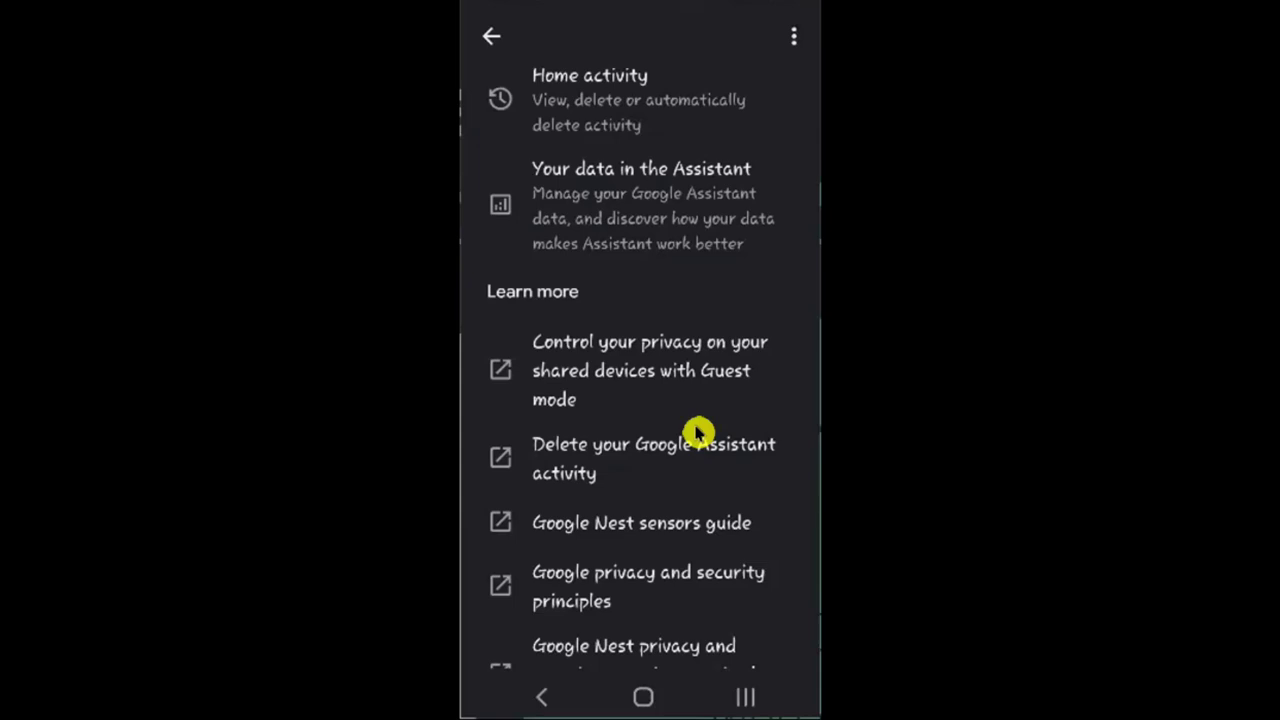
key("Escape")
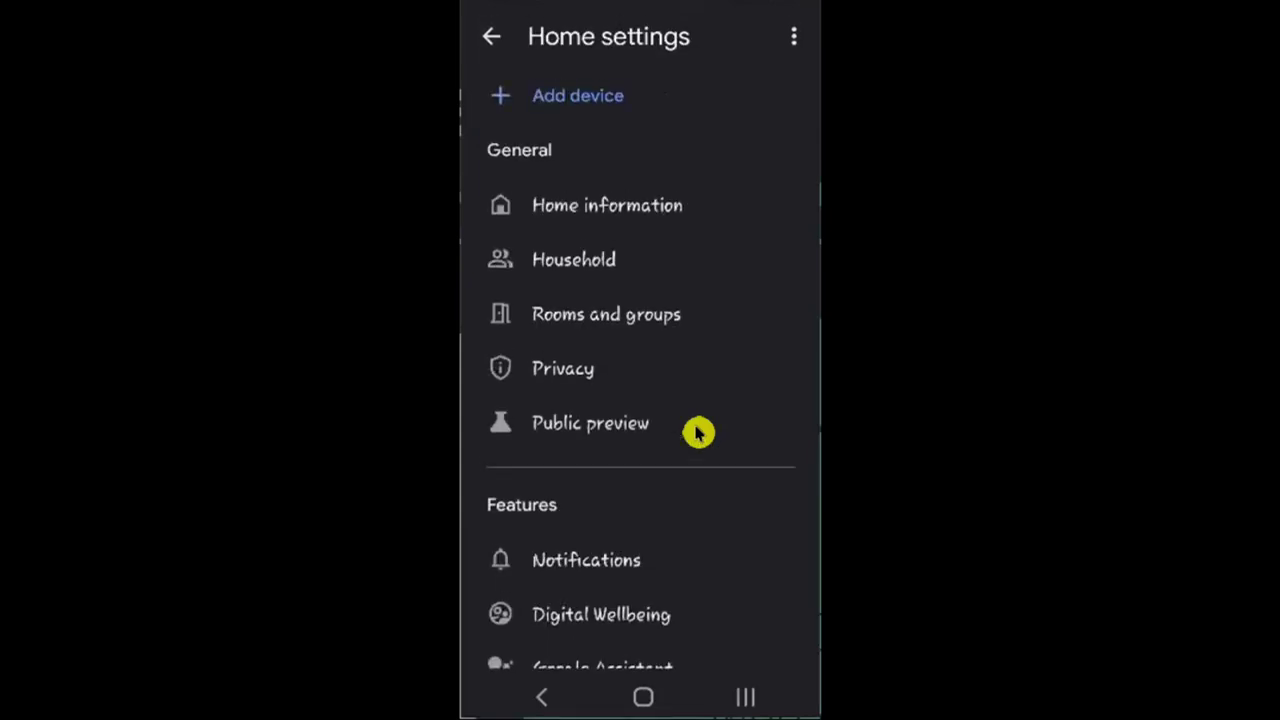
key("Escape")
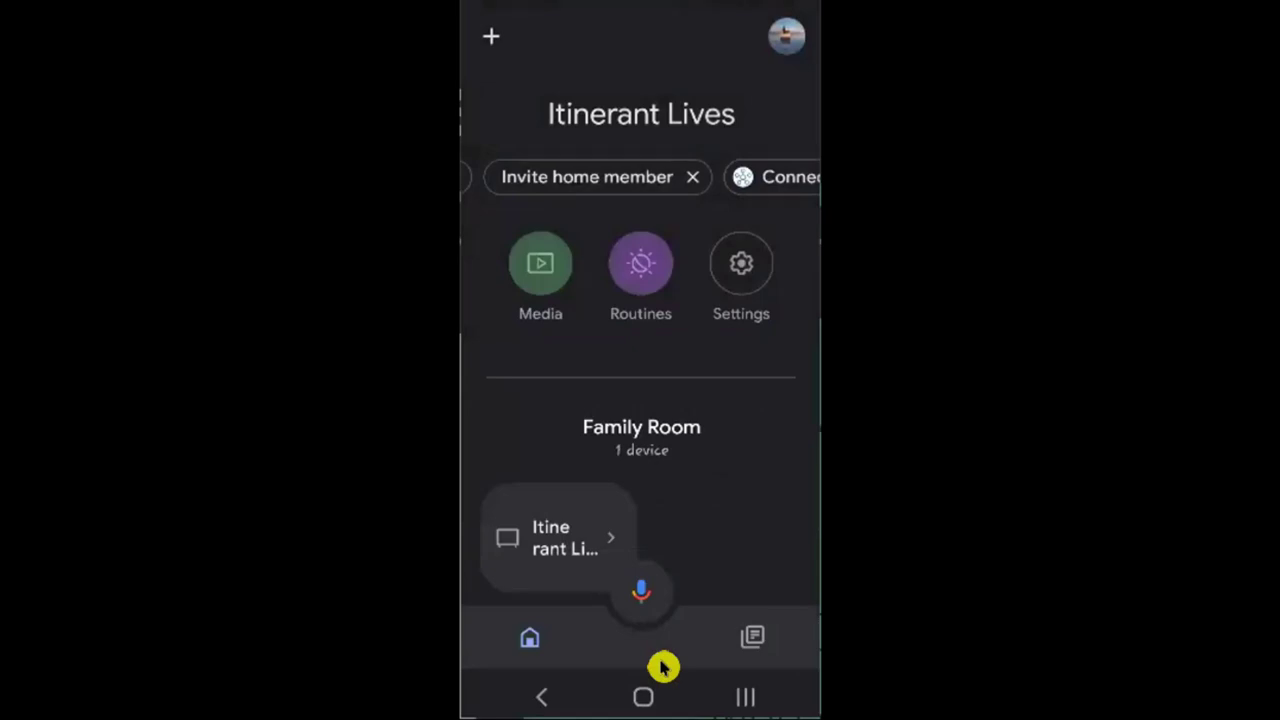
Give the Assistant the voice command "Turn off my TV" and return to the home overview.
left_click(662, 666)
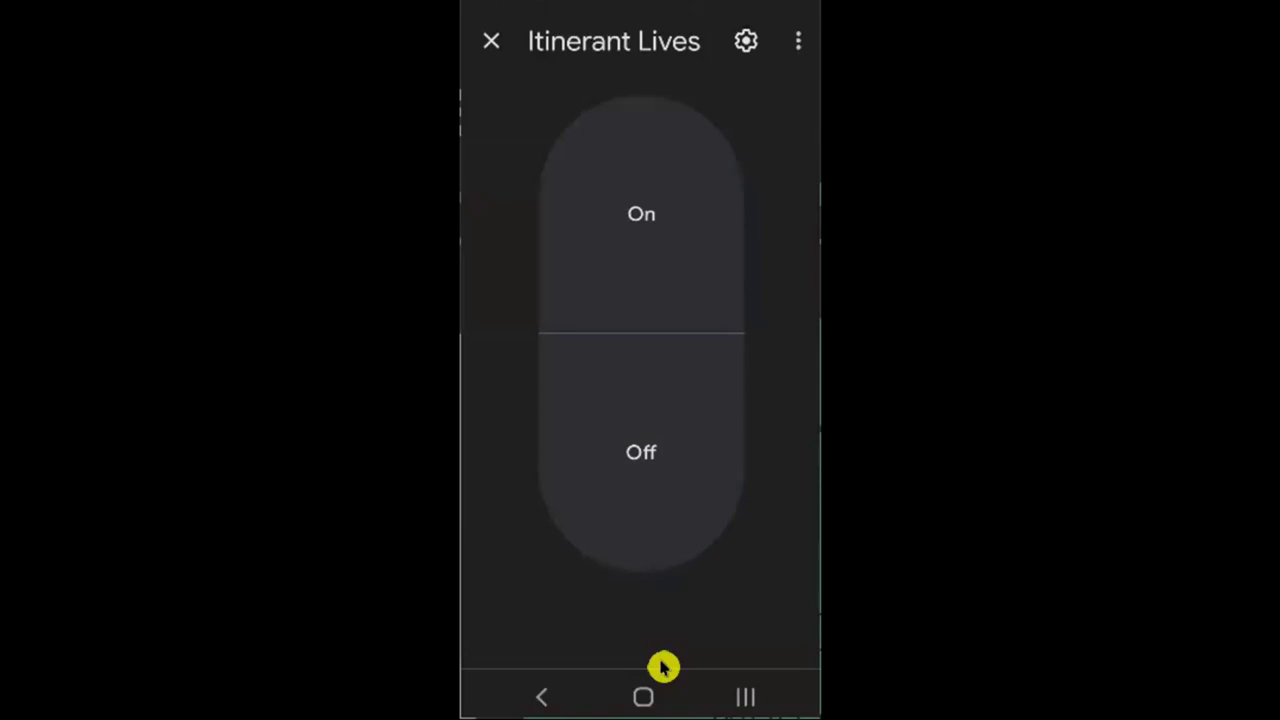
left_click(662, 667)
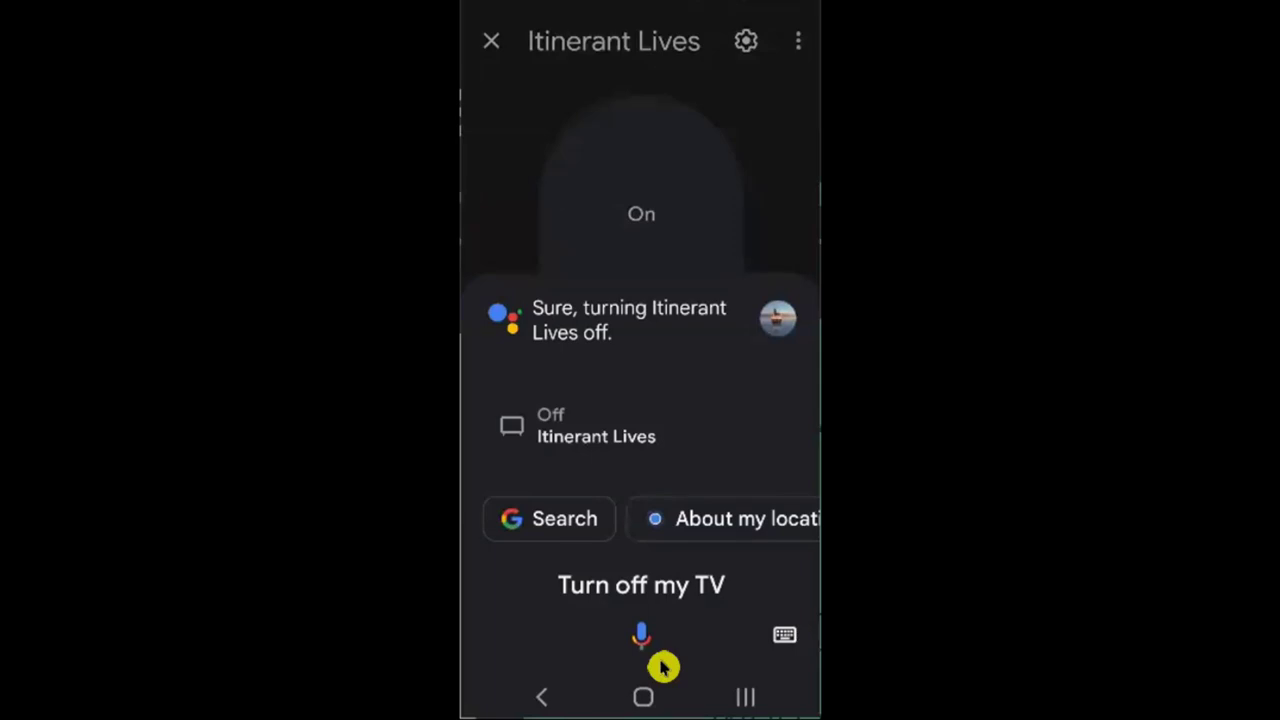
right_click(663, 667)
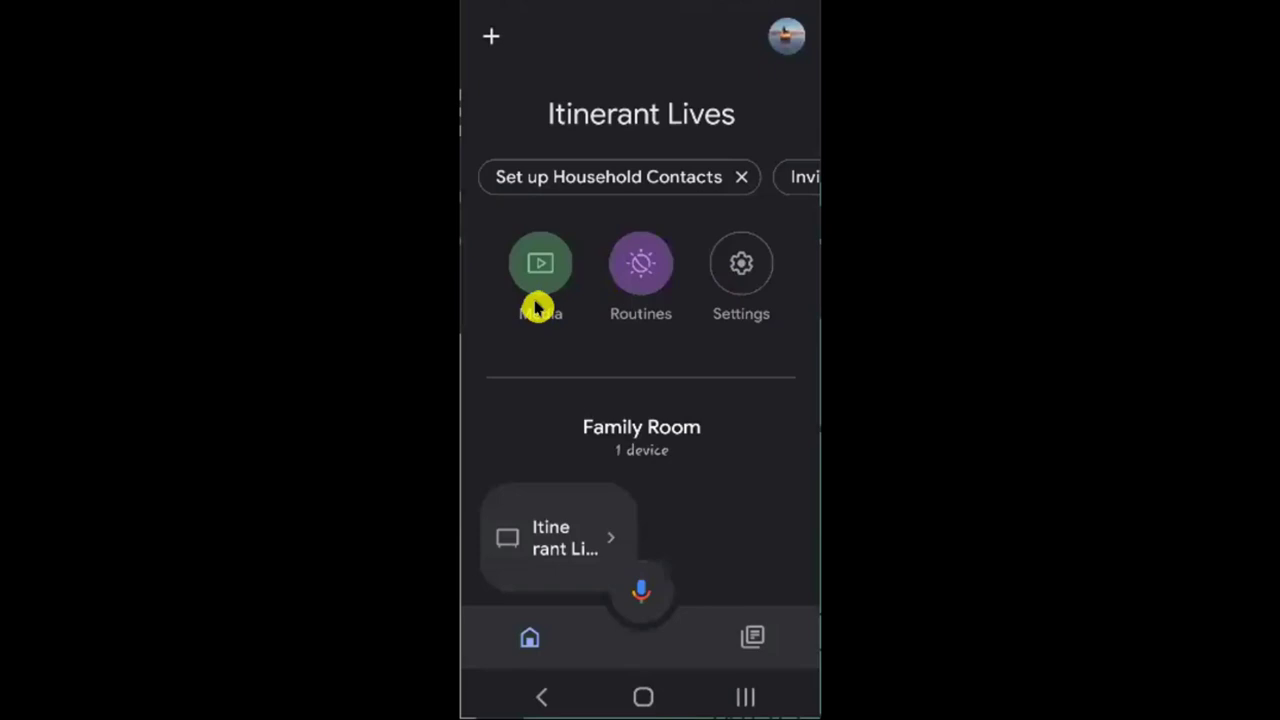
Check the music services and the video and photo services available in the Media settings.
left_click(540, 300)
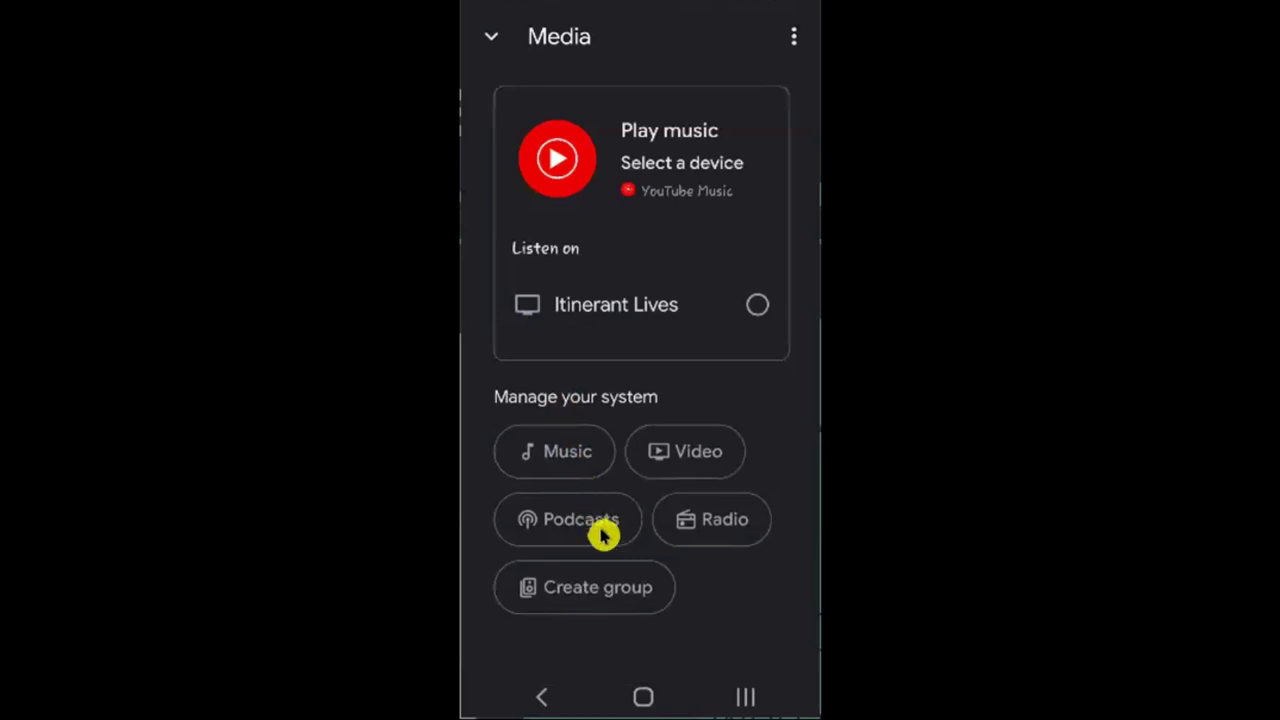
left_click(555, 451)
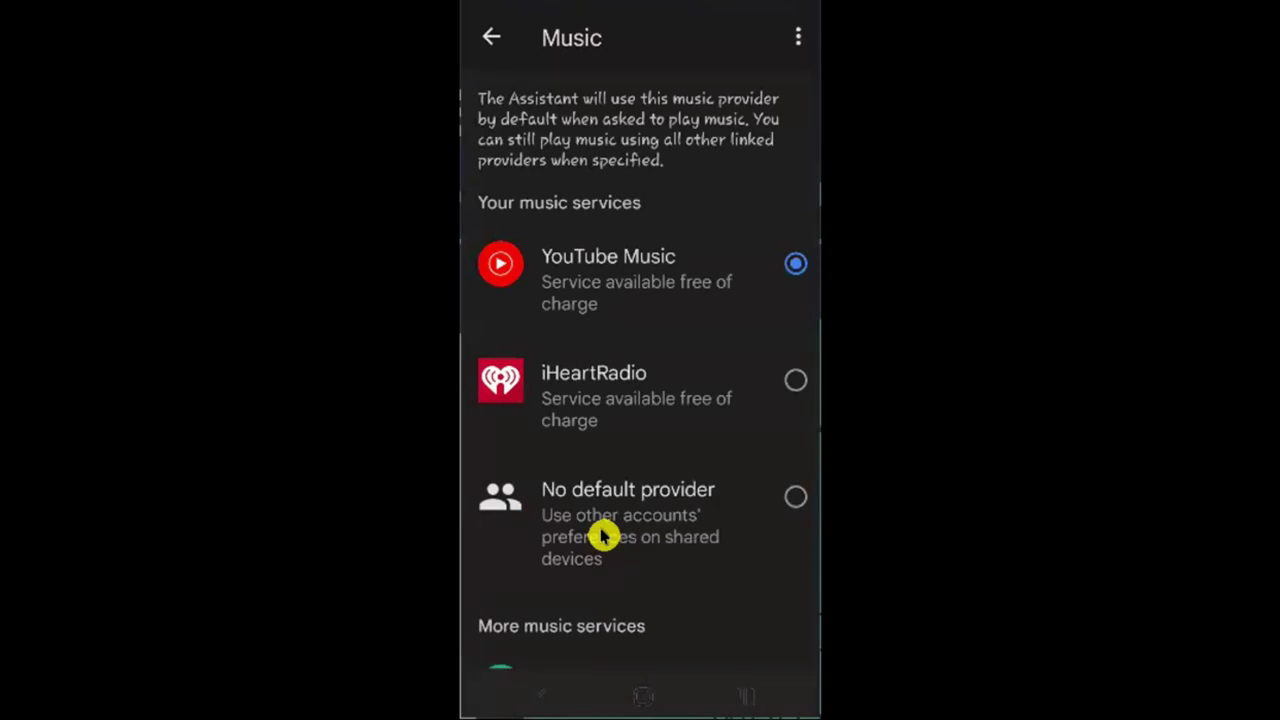
scroll(603, 537, "down", 2)
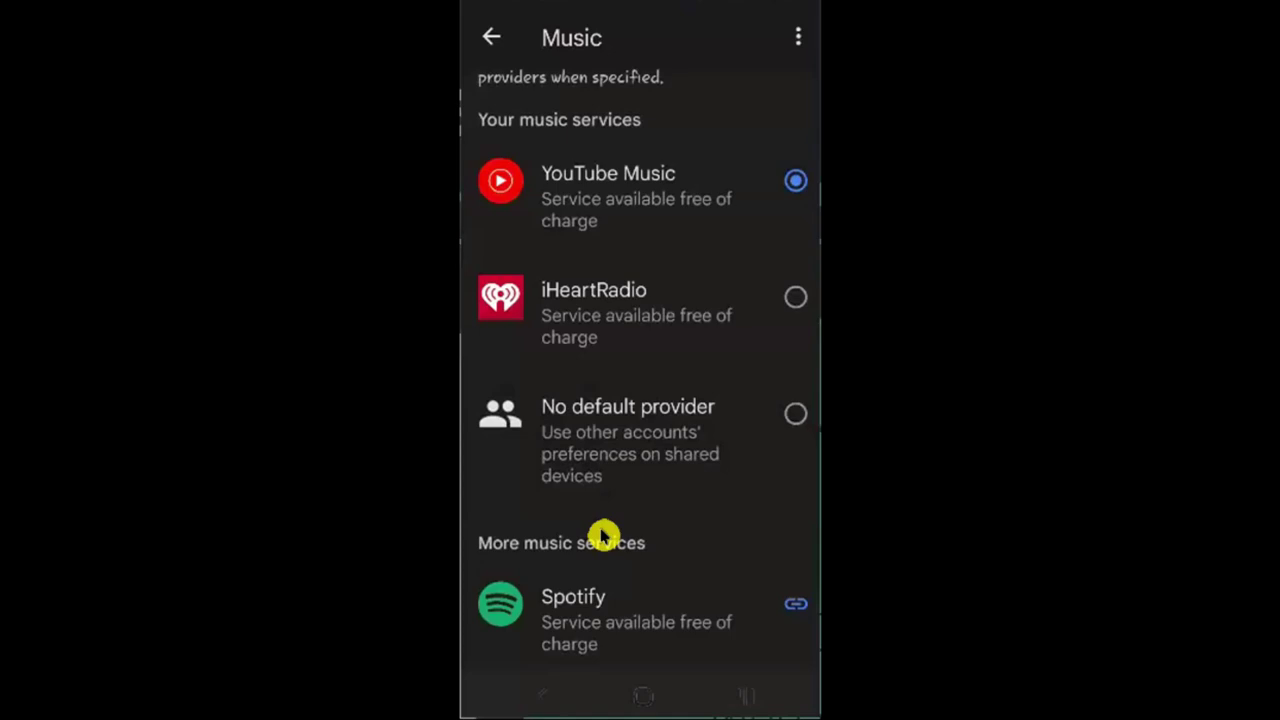
key("Escape")
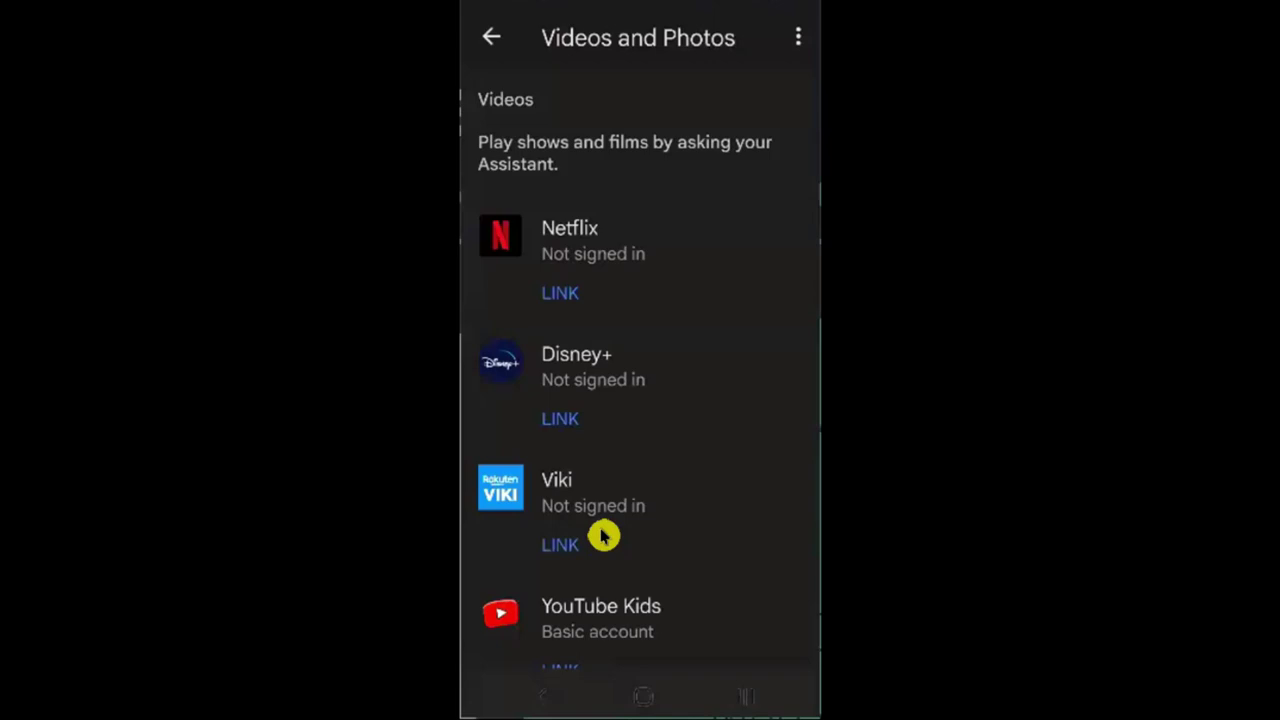
scroll(603, 537, "down", 2)
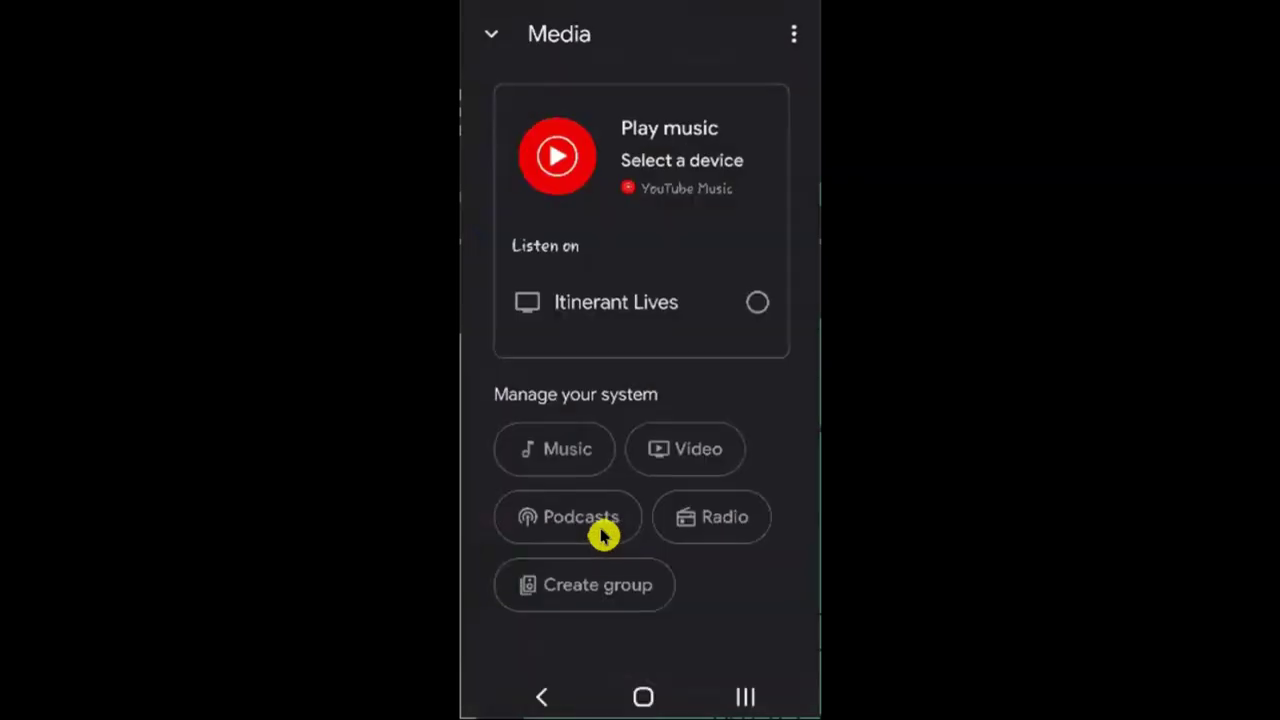
Check the podcast and radio services in the Media settings, and leave to the phone's home screen.
left_click(603, 536)
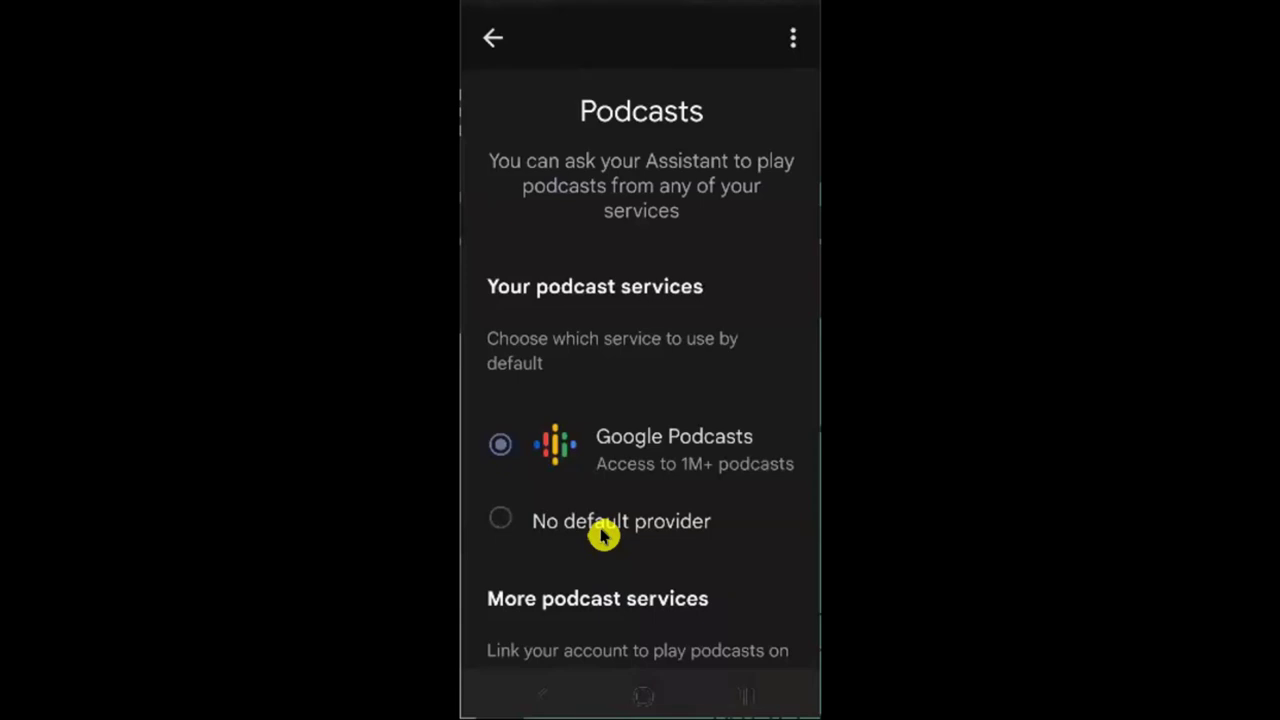
key("Escape")
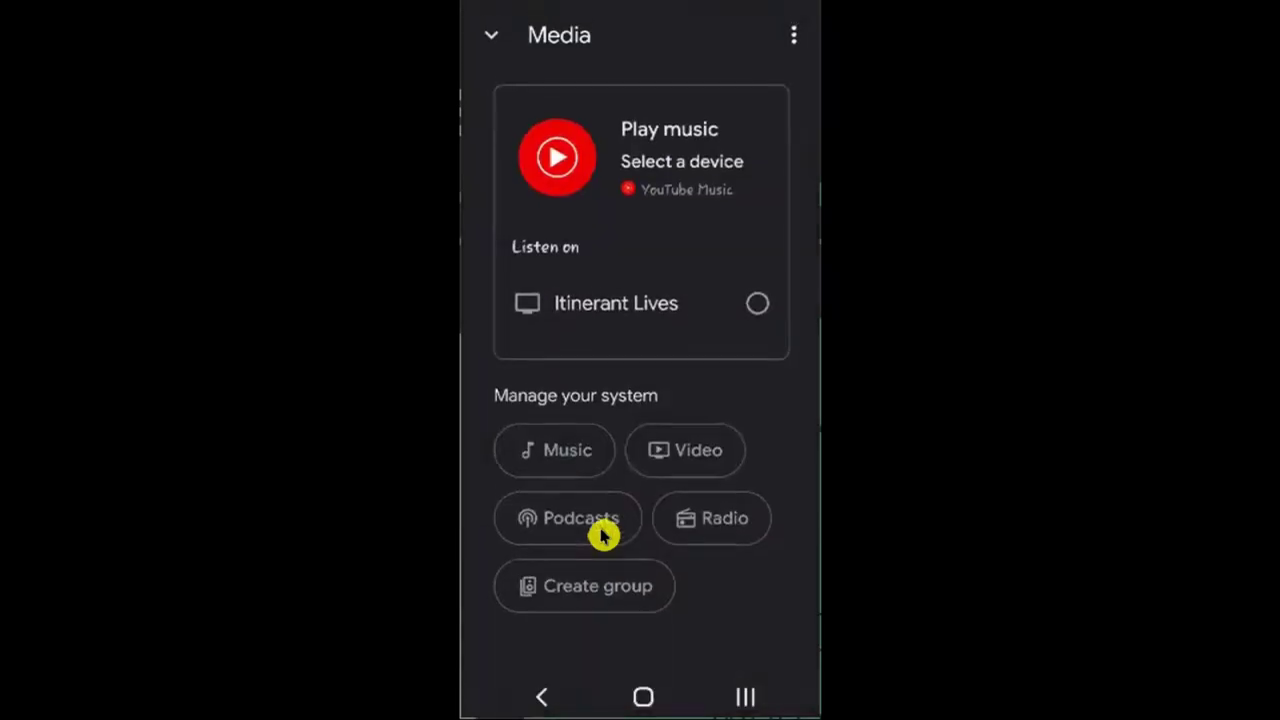
left_click(662, 552)
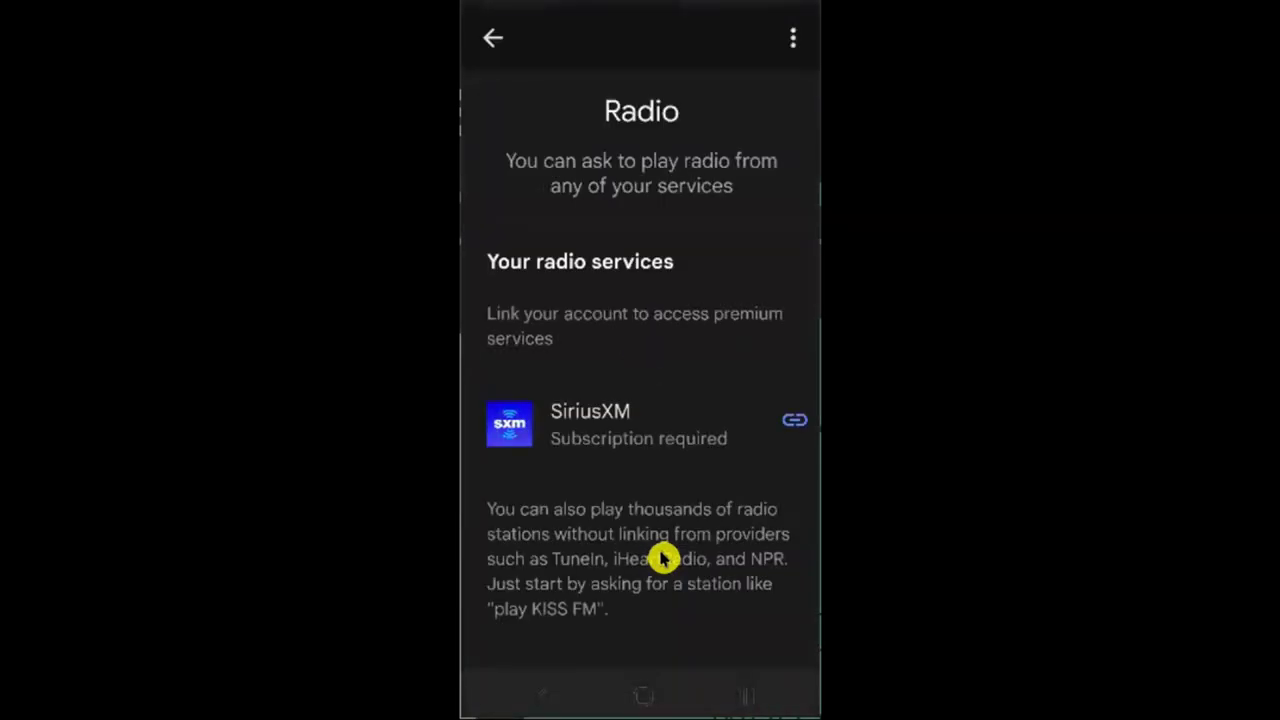
key("Escape")
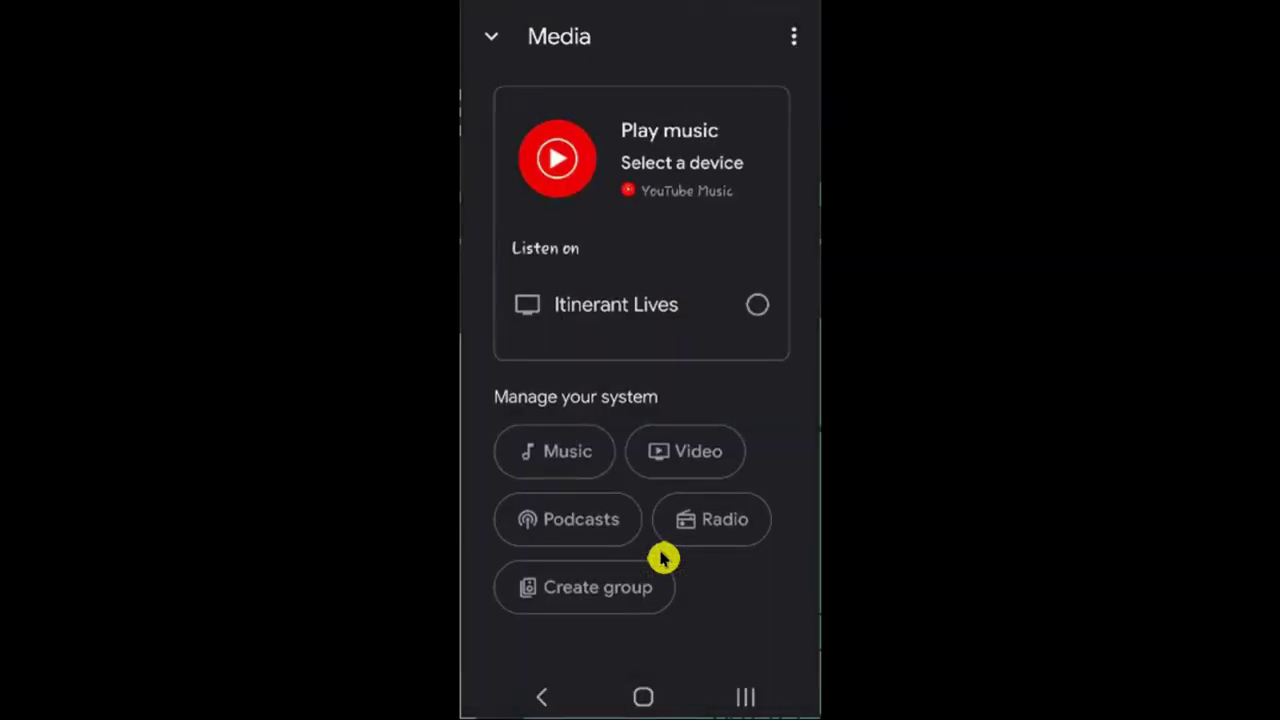
key("Escape")
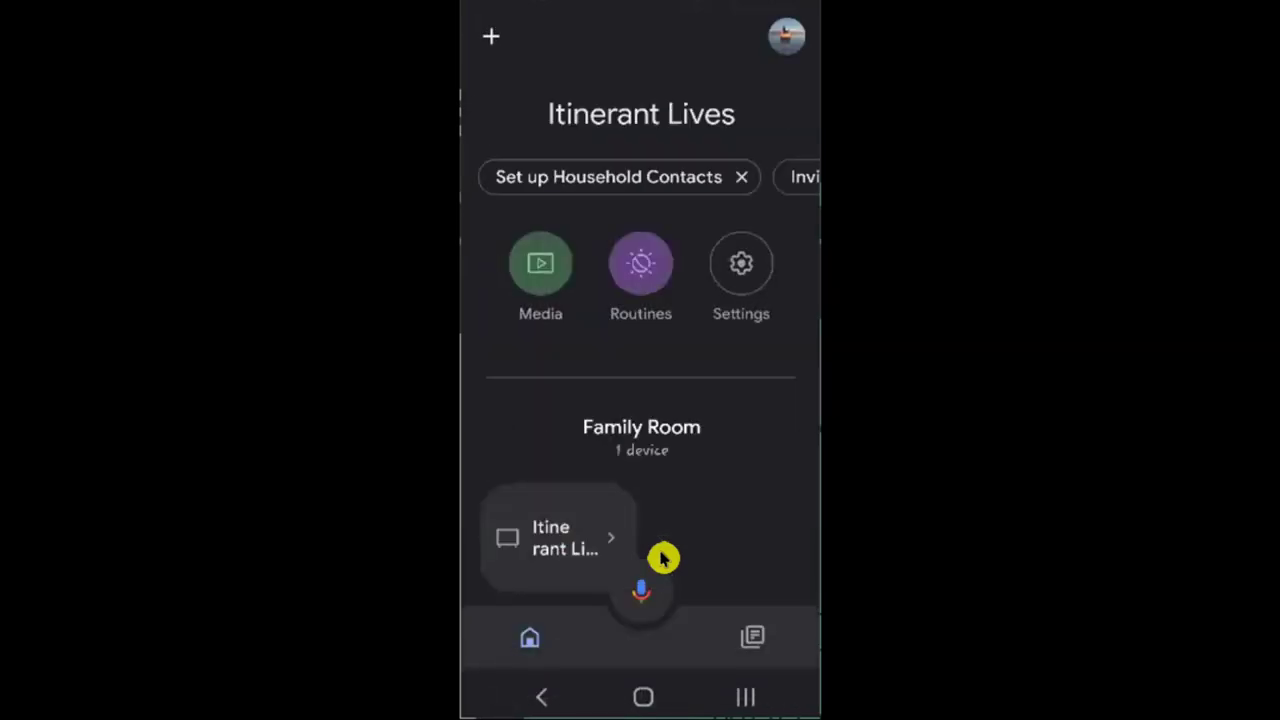
key("Escape")
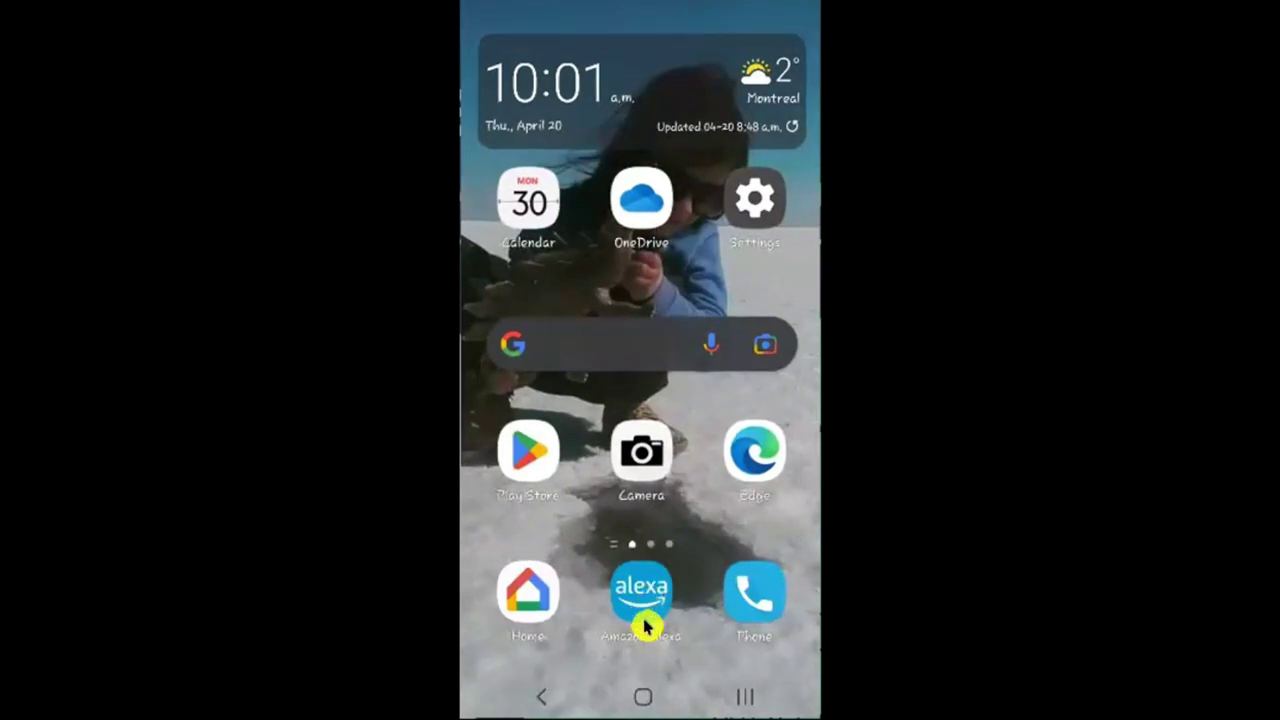
Switch to the Amazon Alexa app and look over the home activity feed and the communication options.
left_click(643, 598)
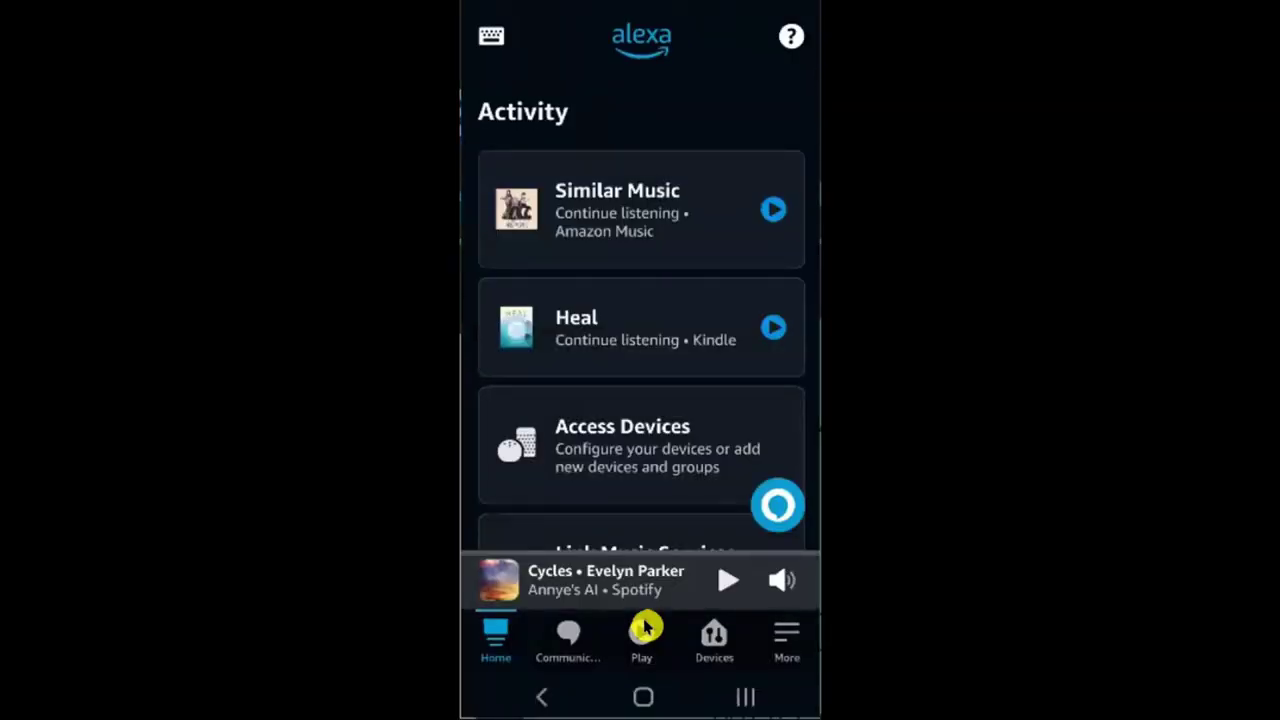
left_click(645, 627)
left_click(643, 630)
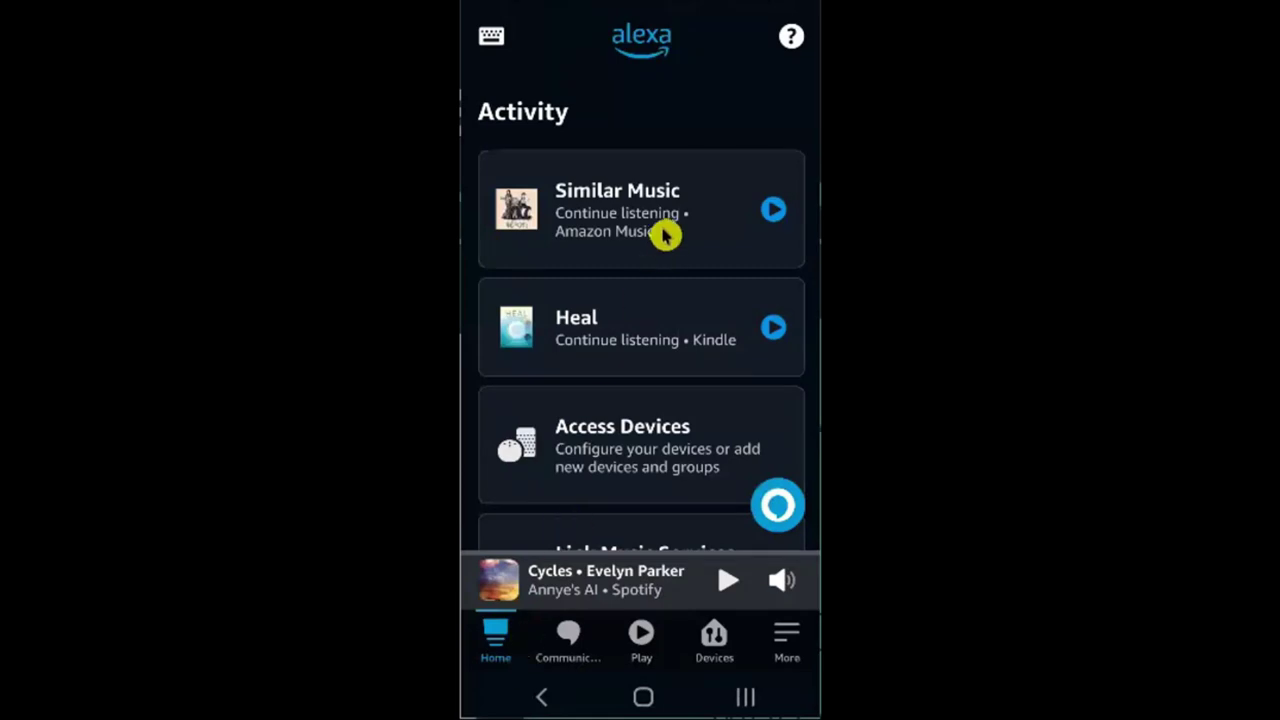
scroll(665, 235, "down", 2)
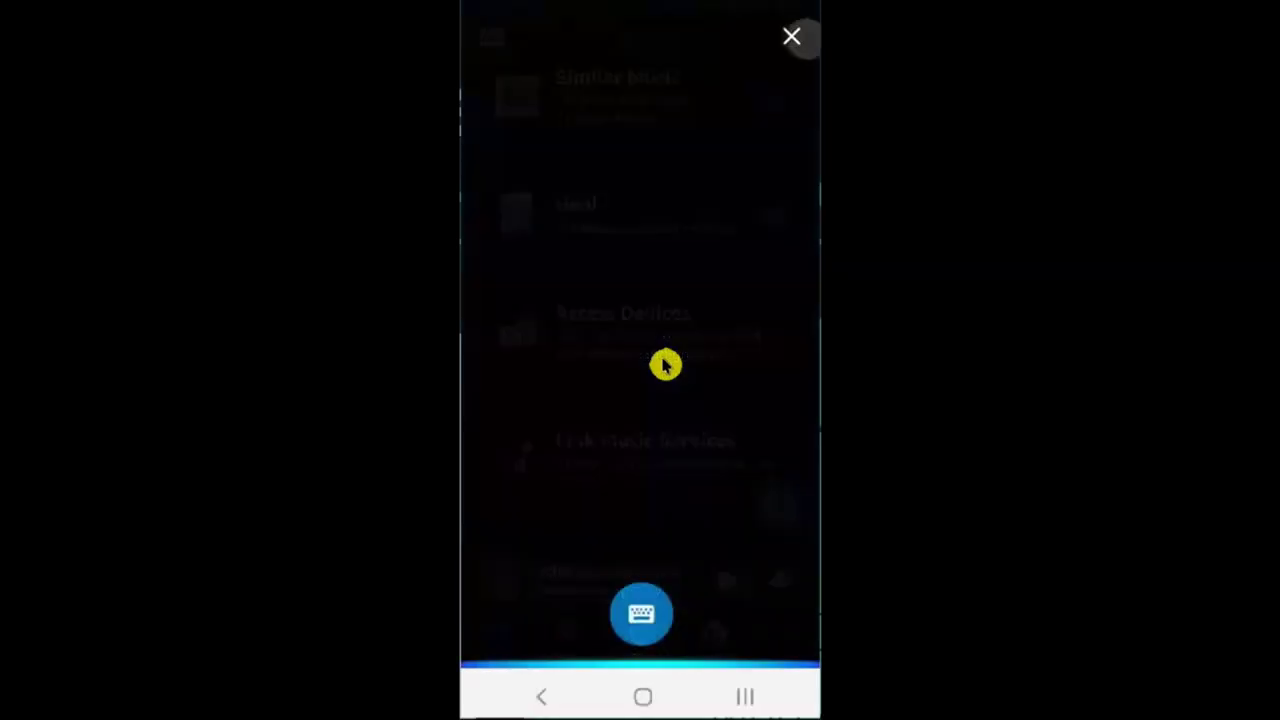
left_click(579, 652)
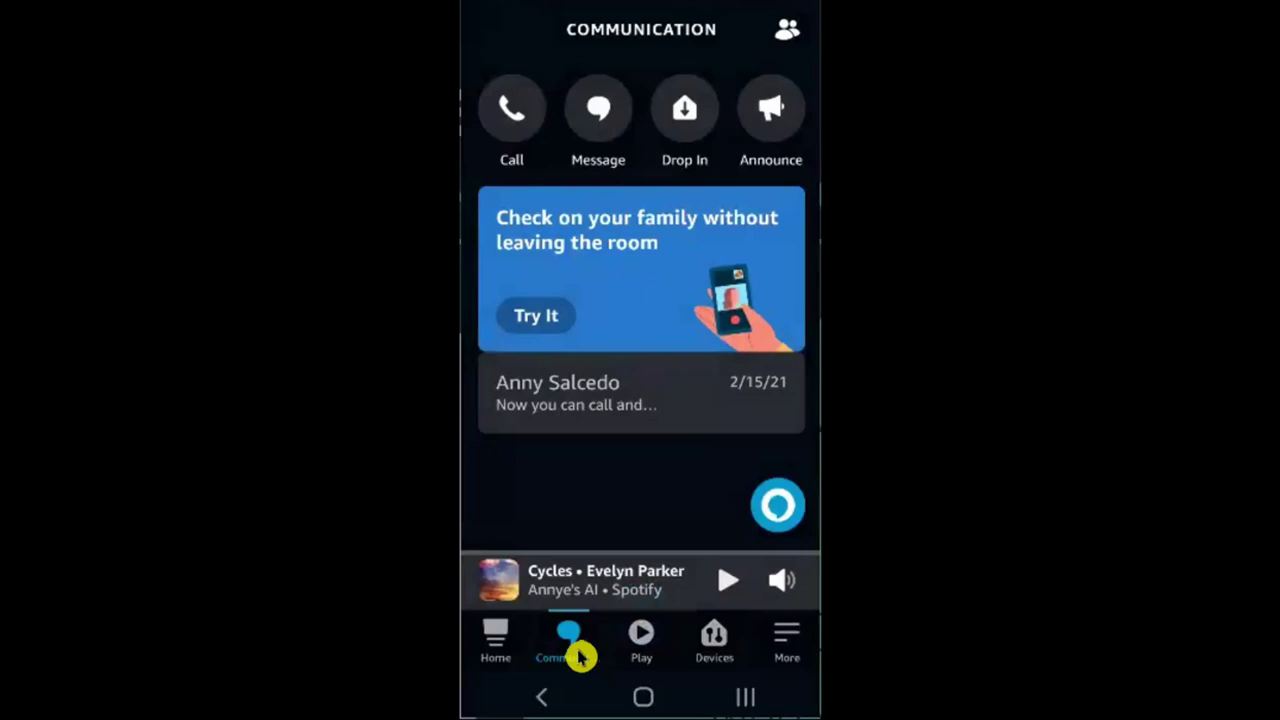
Browse the recently played items and the Amazon Music suggestions in the Entertainment section.
left_click(626, 660)
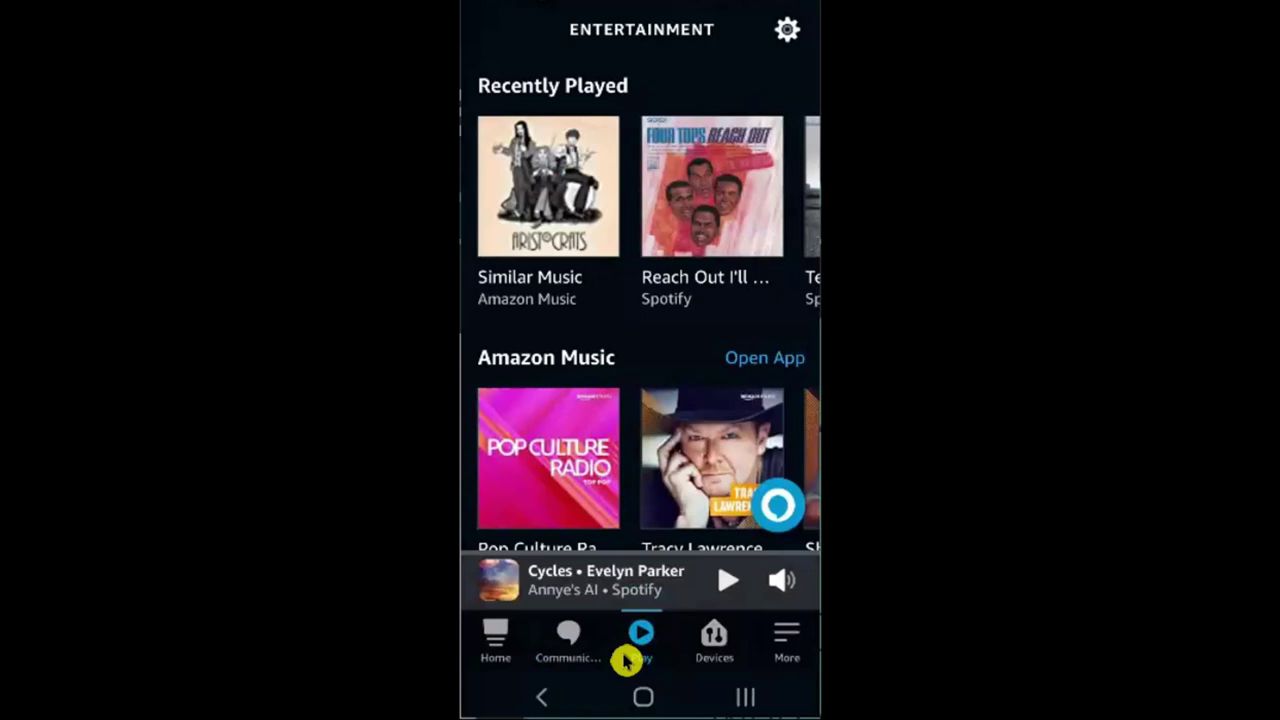
scroll(640, 190, "right", 3)
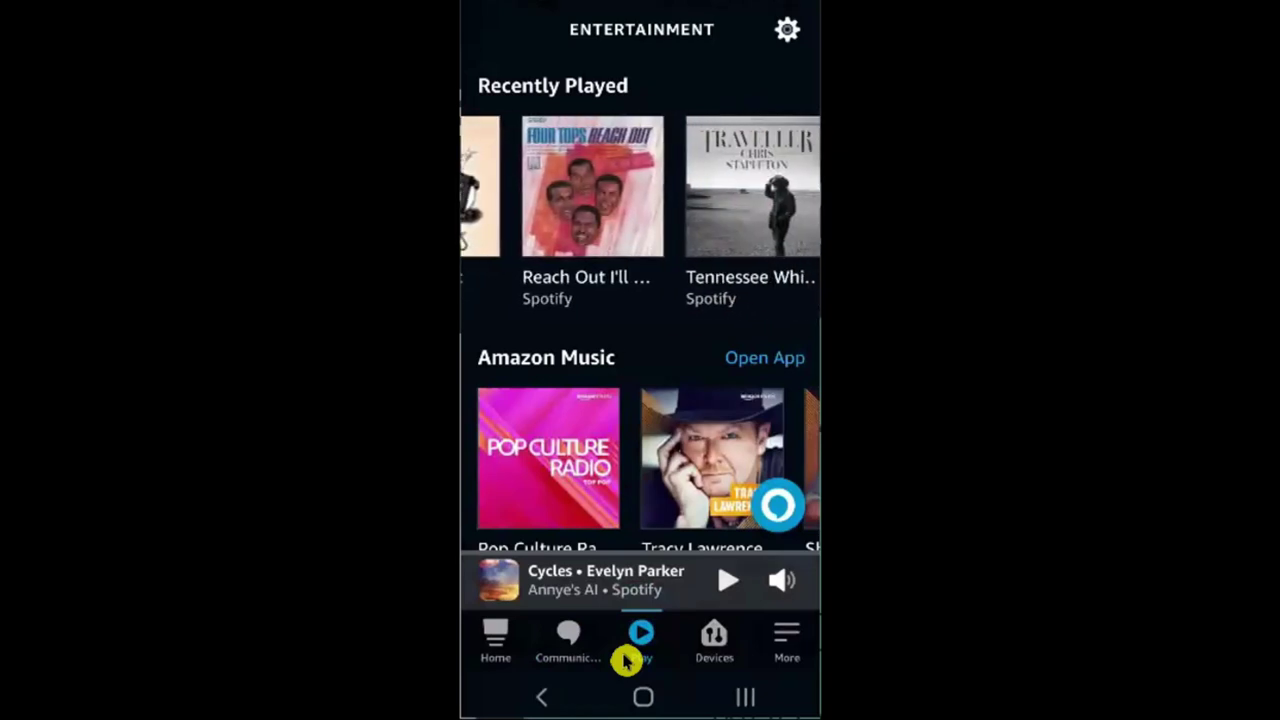
scroll(640, 190, "right", 2)
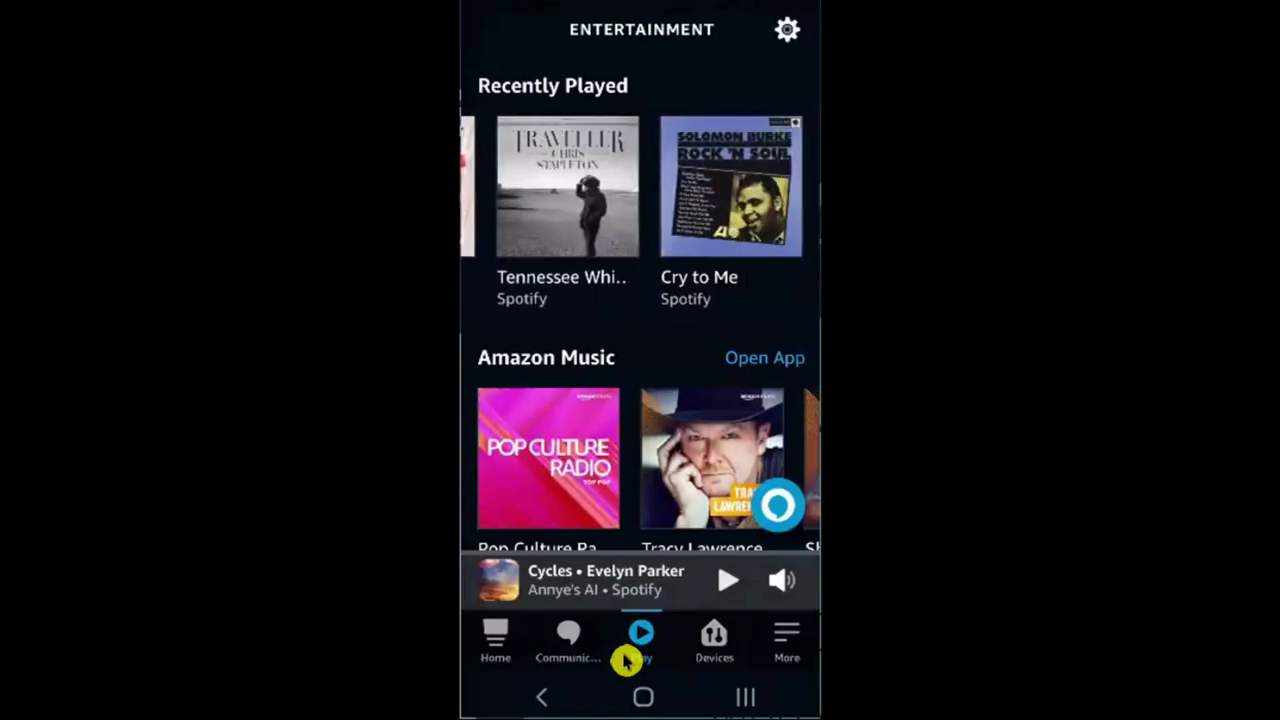
scroll(640, 190, "left", 3)
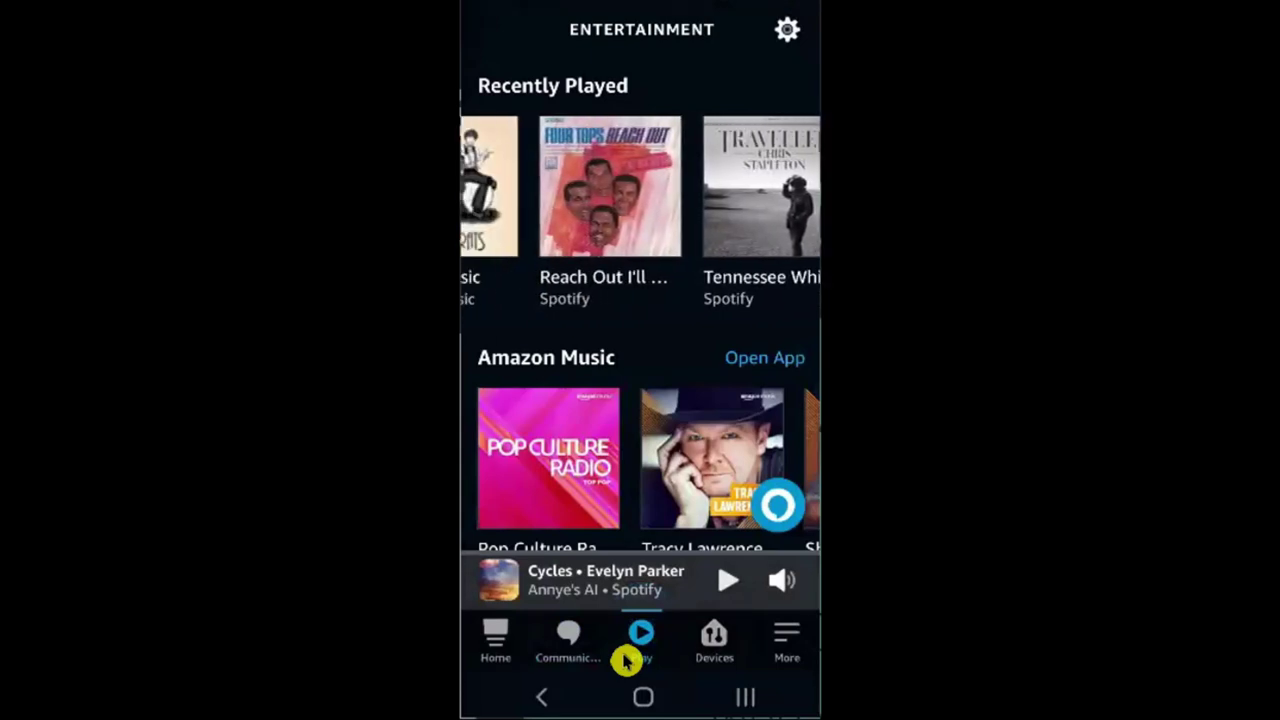
scroll(640, 300, "down", 3)
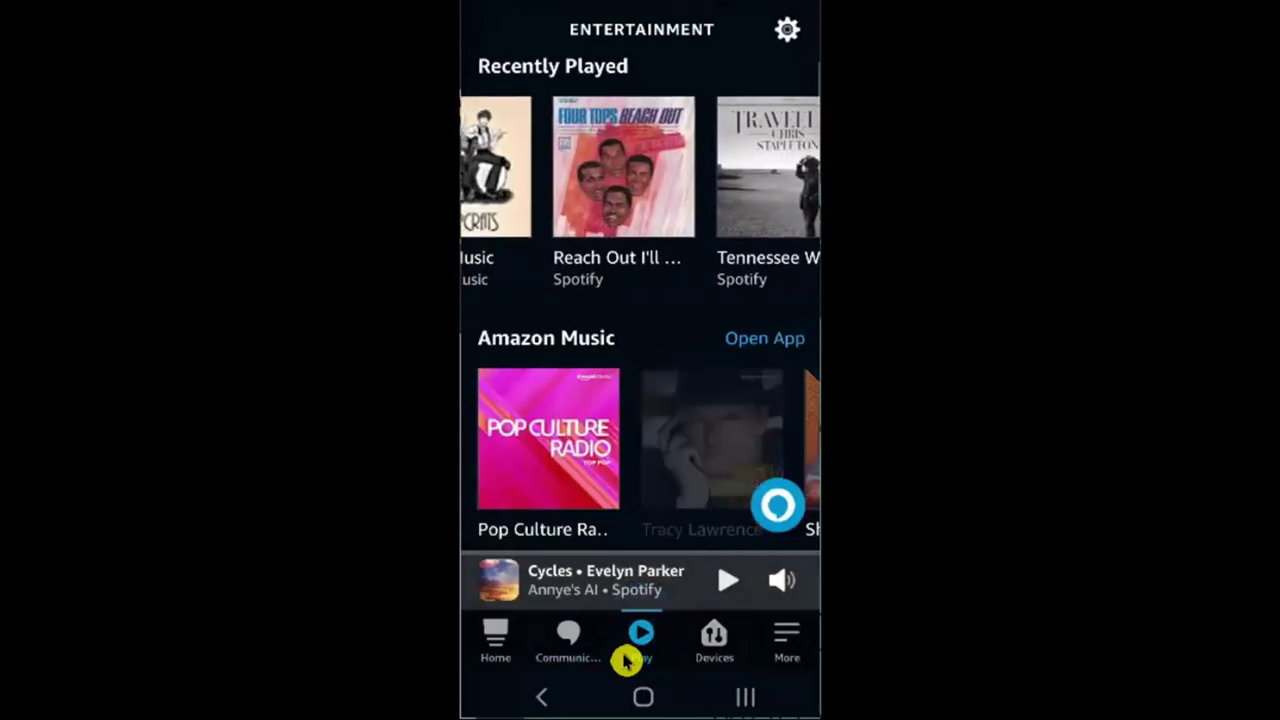
left_click(625, 660)
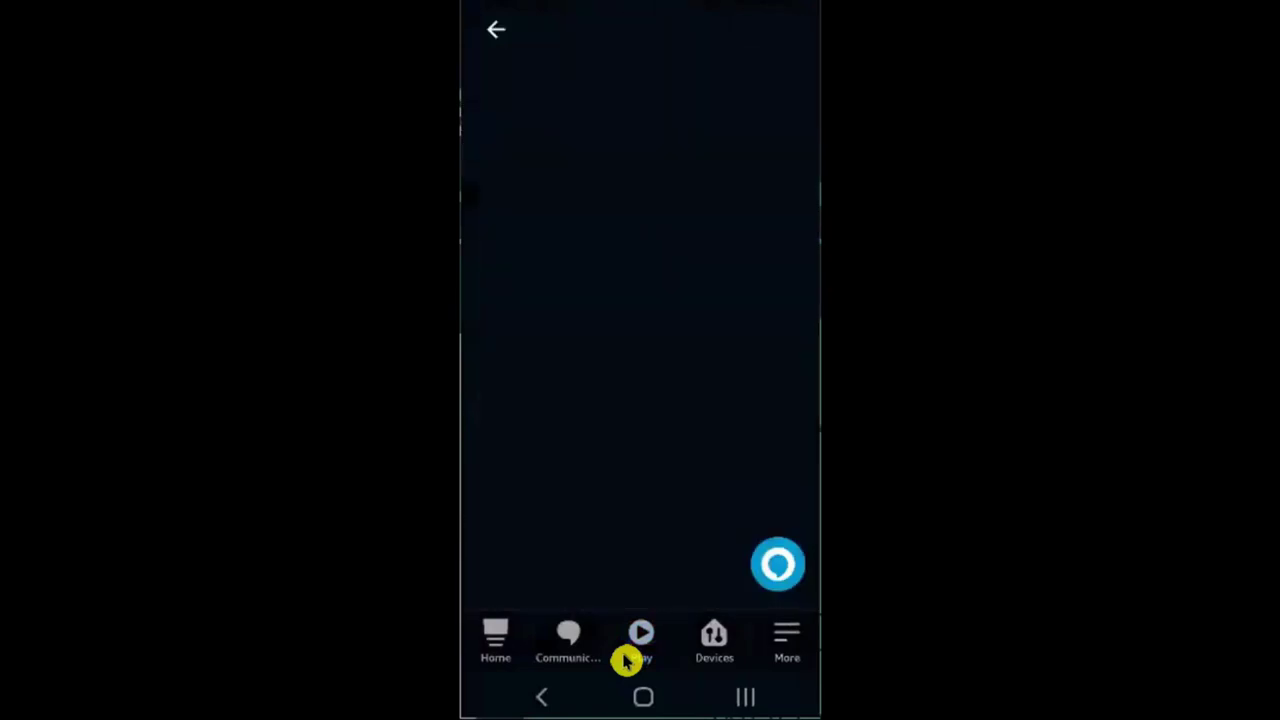
Open the favourite Echo device and review its Bluetooth connections, alarms and timers, and status.
left_click(728, 670)
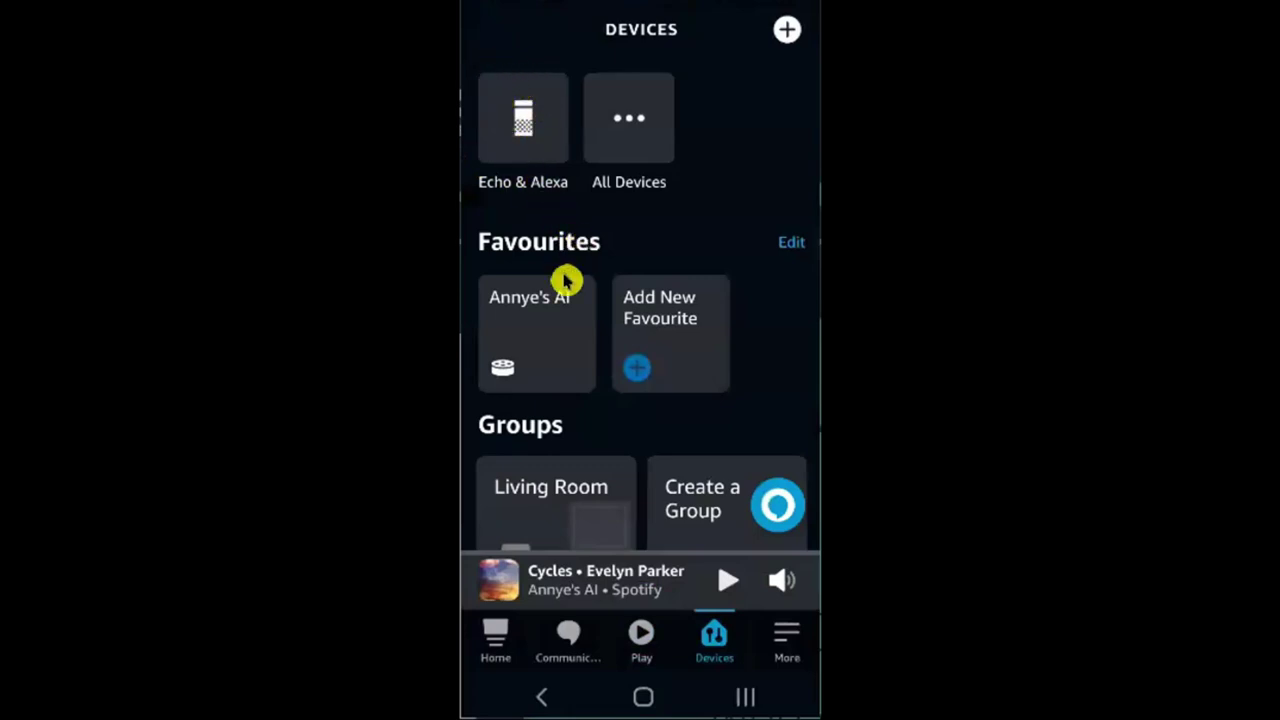
left_click(547, 383)
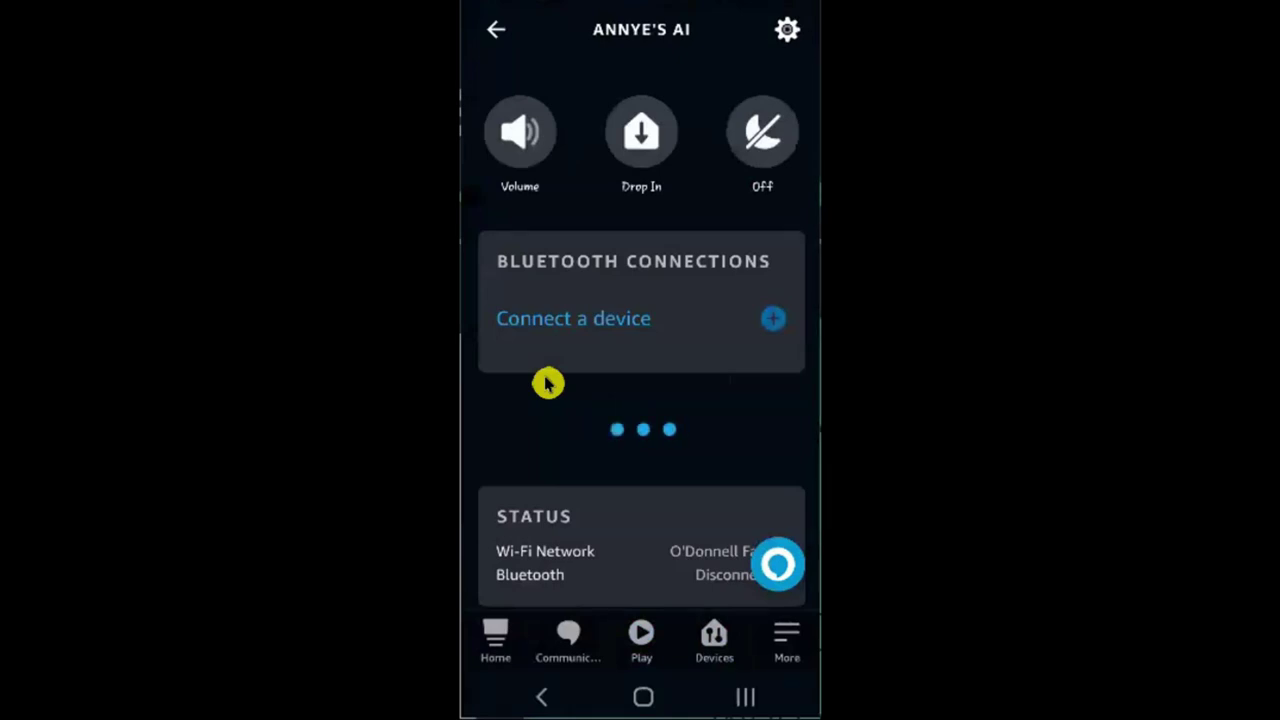
scroll(547, 383, "down", 2)
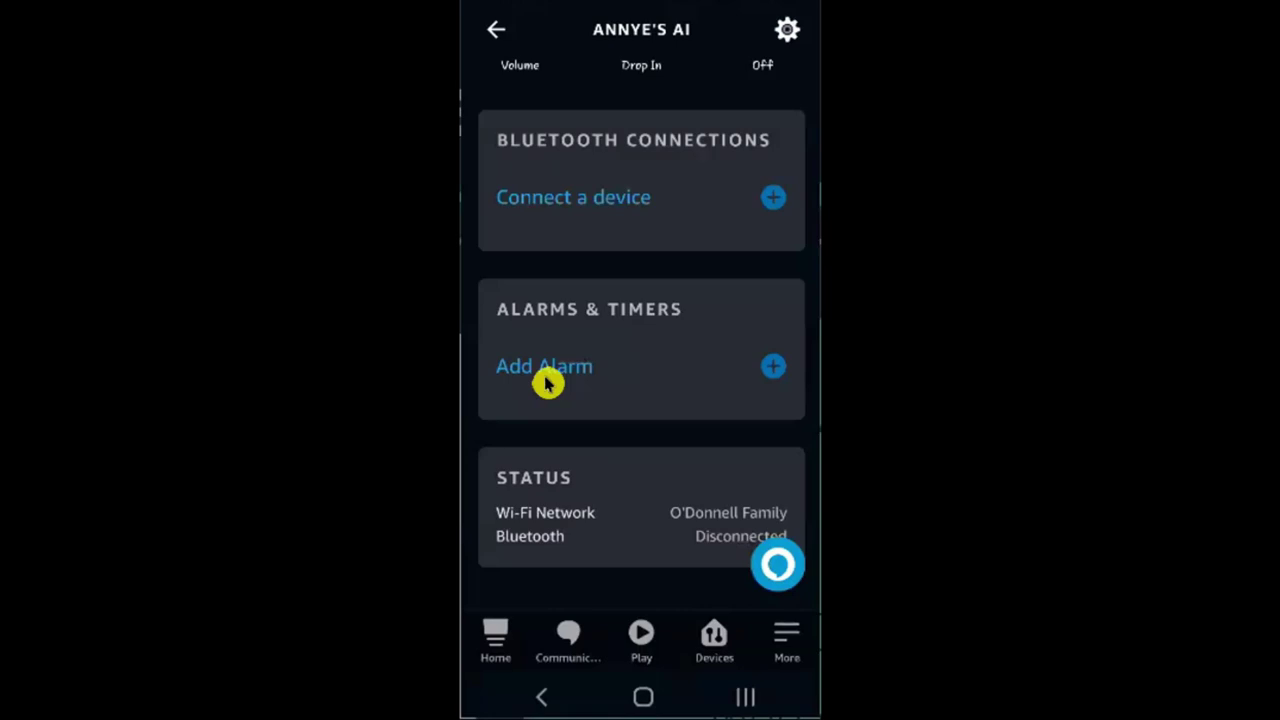
Look over the additional Alexa features, from Lists & Notes and Routines down to Help & Feedback.
left_click(787, 645)
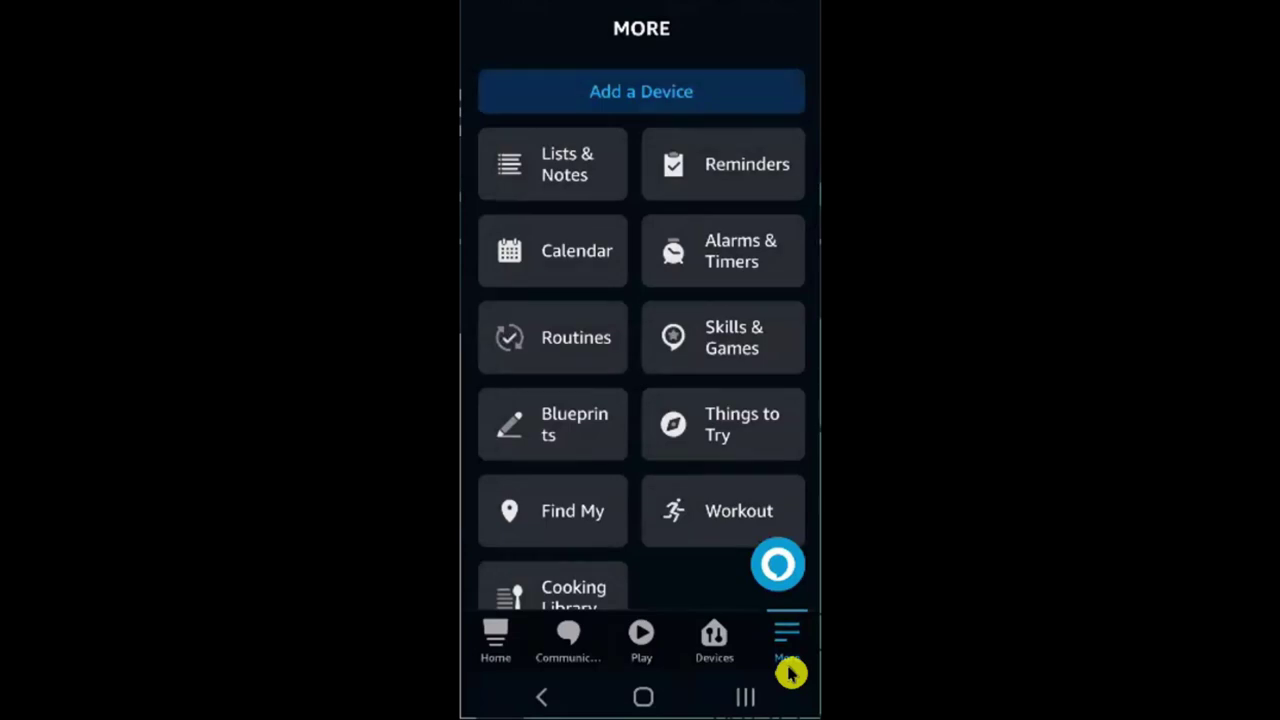
scroll(790, 675, "down", 2)
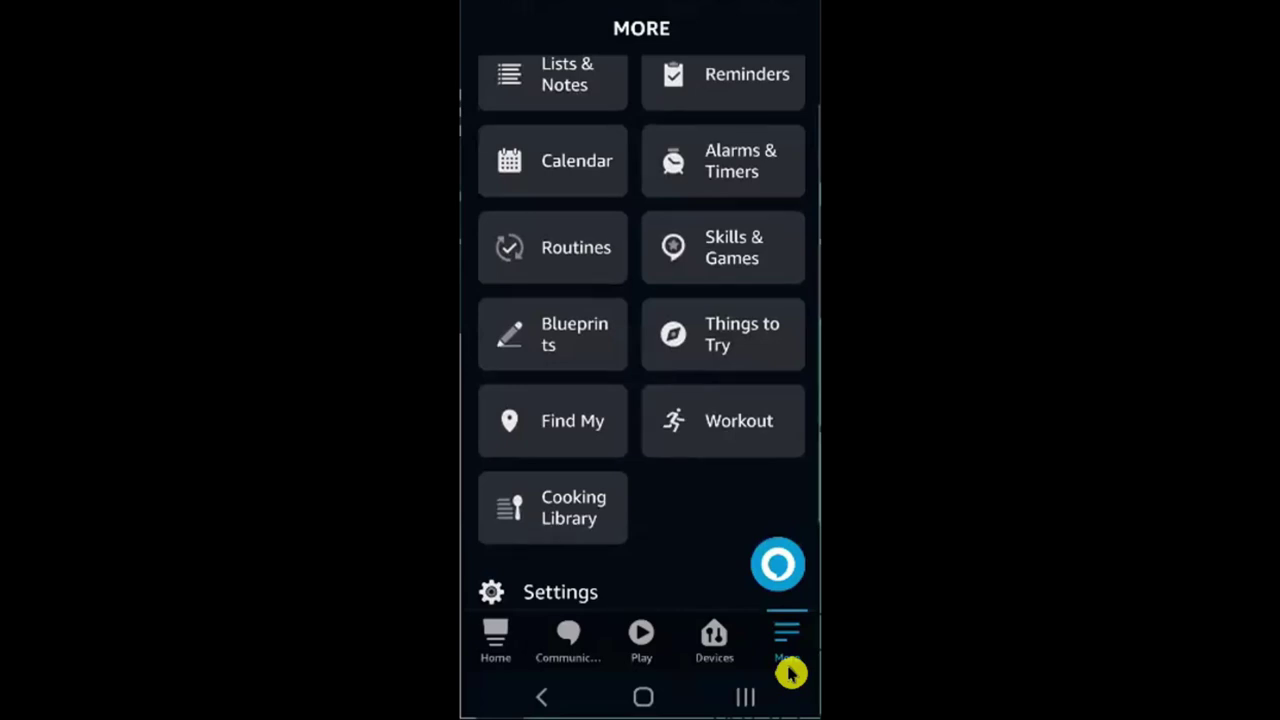
scroll(790, 675, "down", 3)
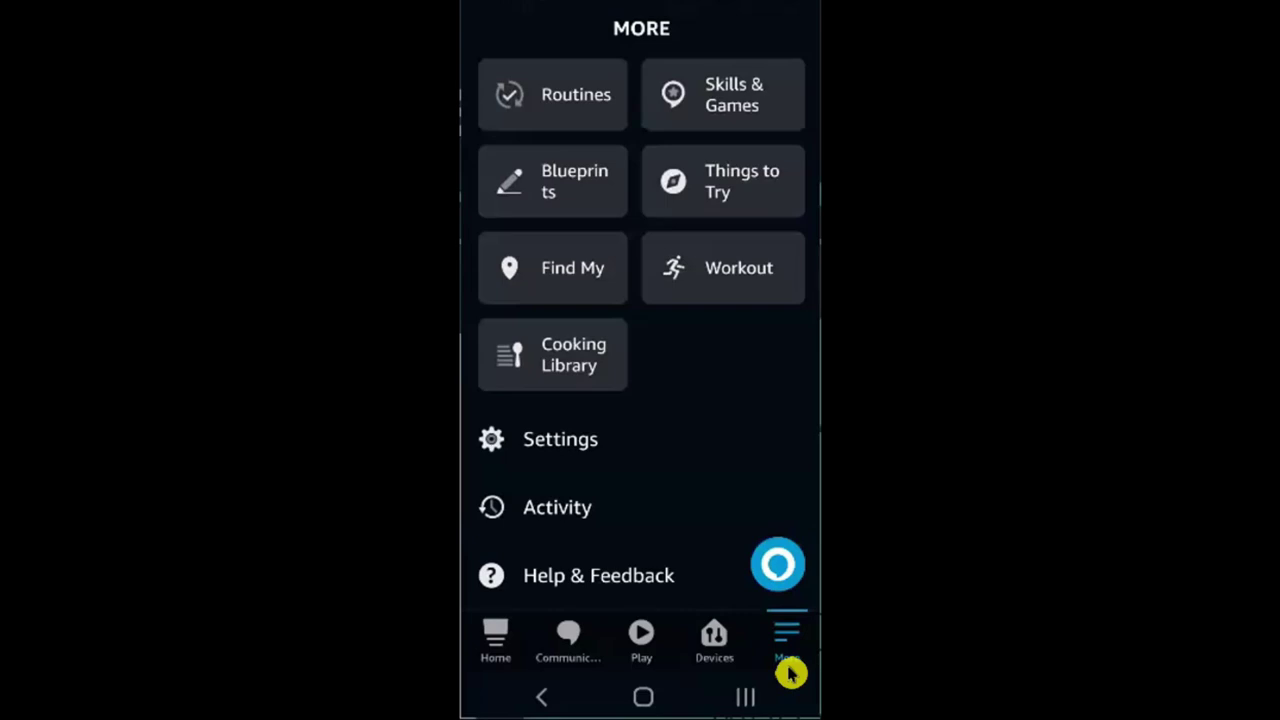
Review the Alexa settings categories, including account, device and privacy settings, and return to the additional features overview.
left_click(545, 439)
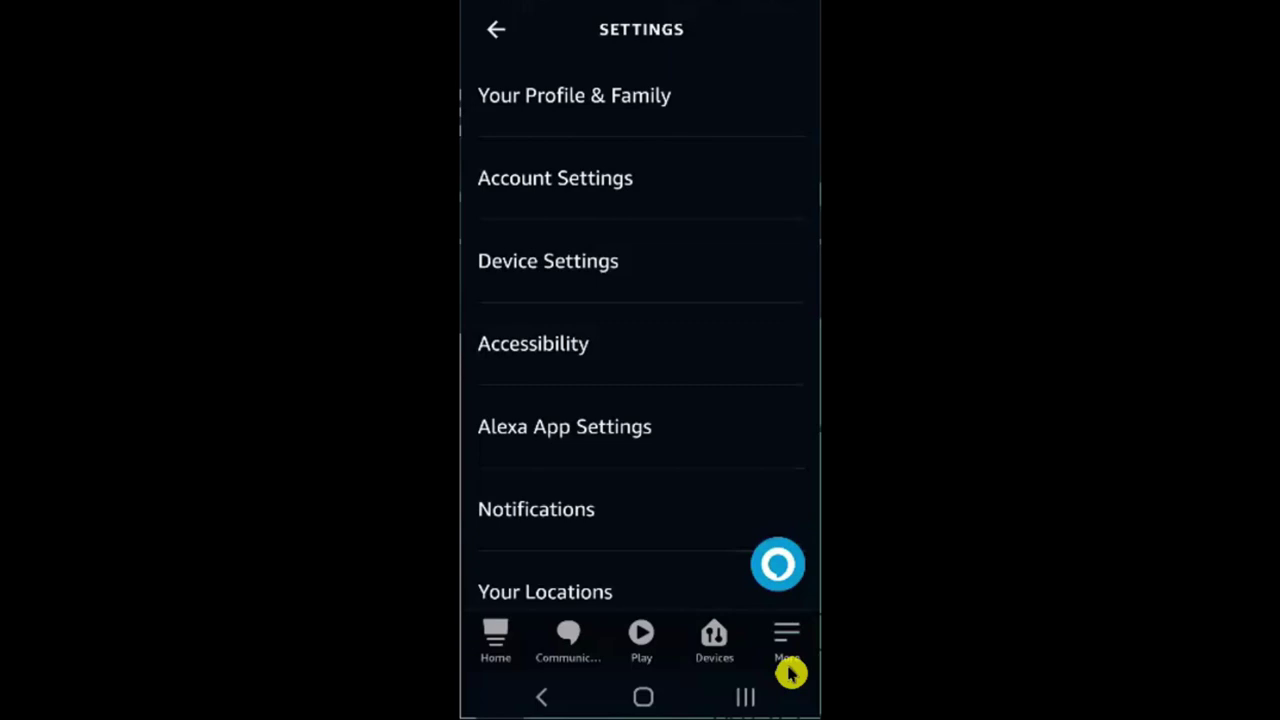
scroll(640, 350, "down", 2)
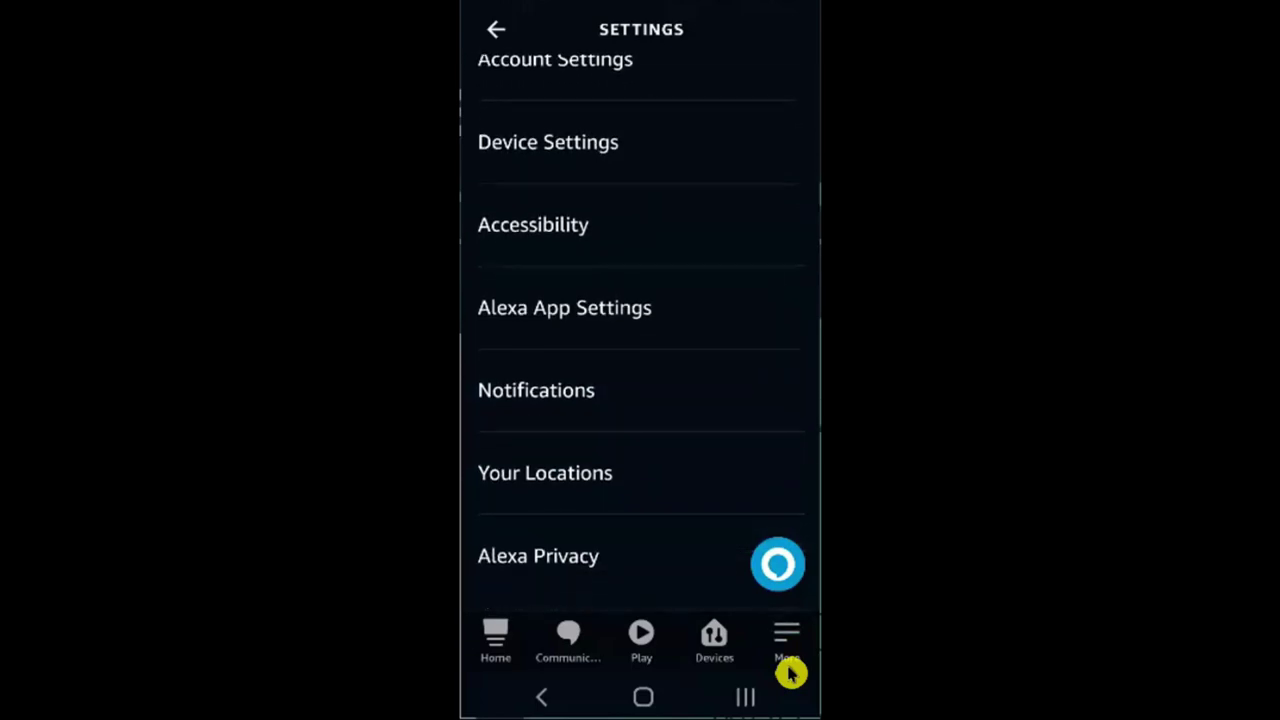
scroll(640, 350, "up", 2)
left_click(788, 660)
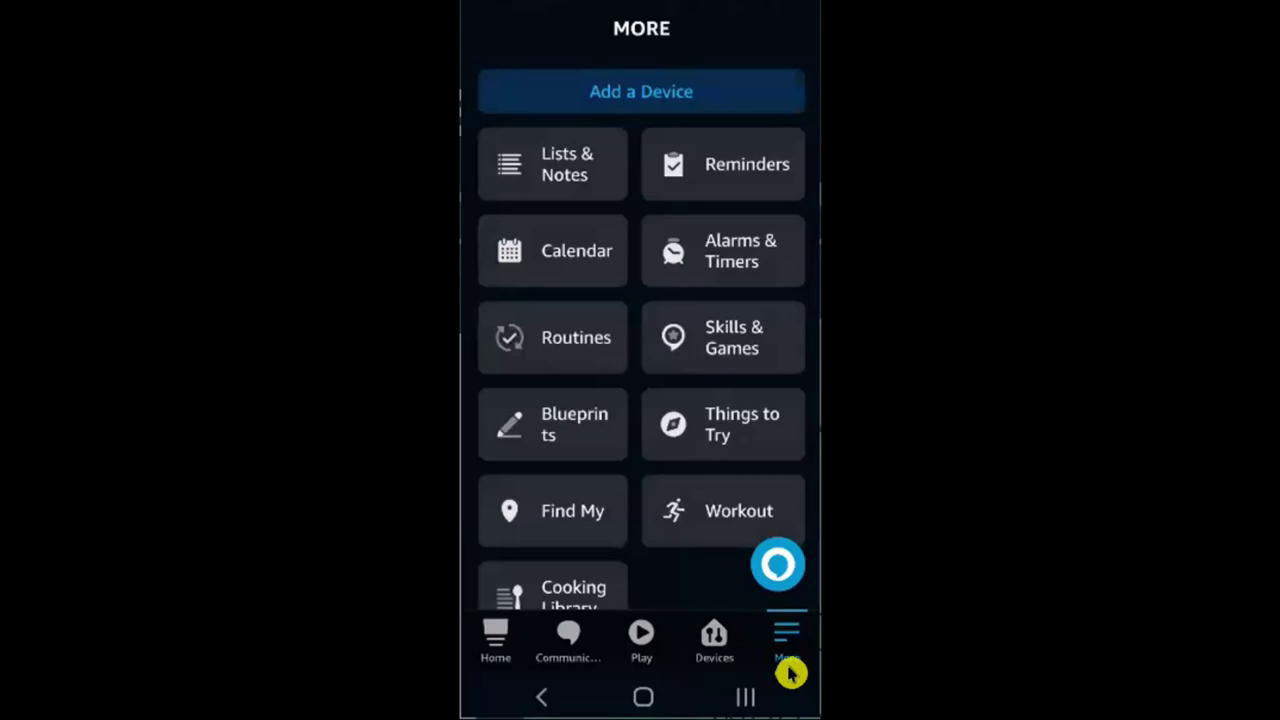
Start Alexa's voice listening from the additional features overview.
left_click(770, 612)
left_click(770, 614)
left_click(770, 614)
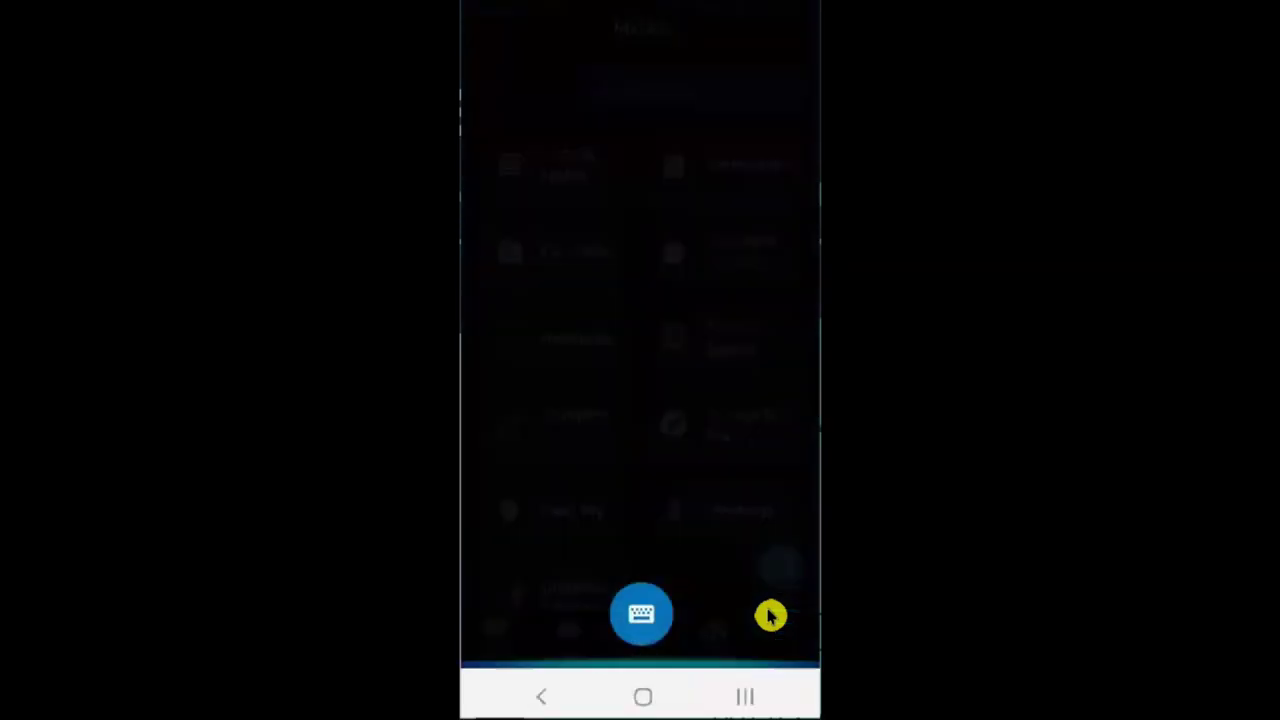